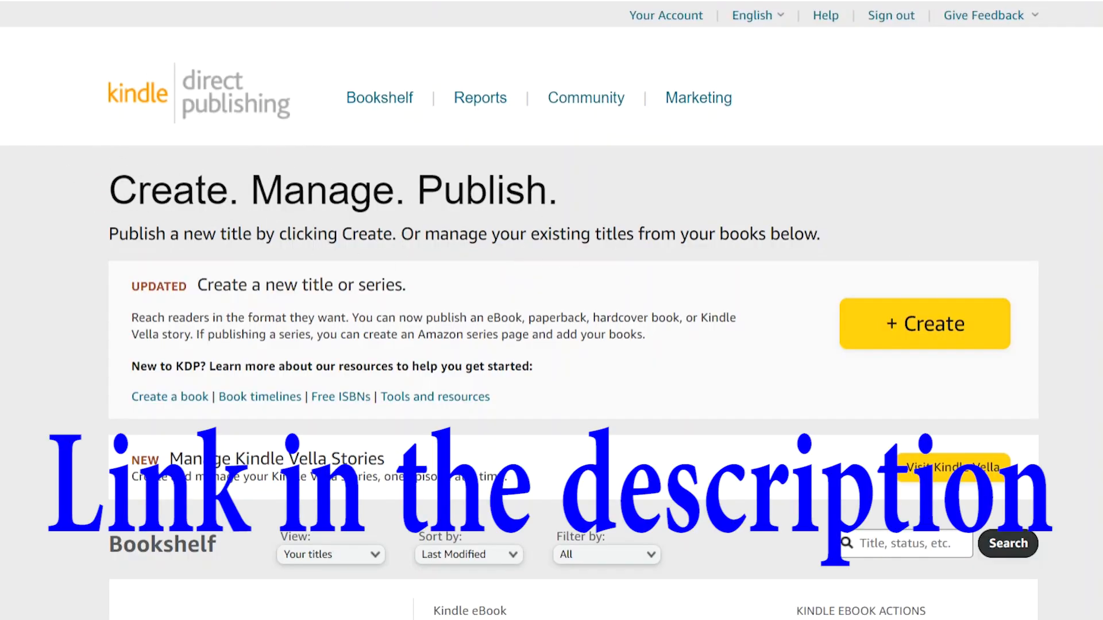
Continue setup of the draft Kindle eBook "Journey of Three Pairs of Socks" and save its details page to reach the content stage
scroll(552, 310, "down", 6)
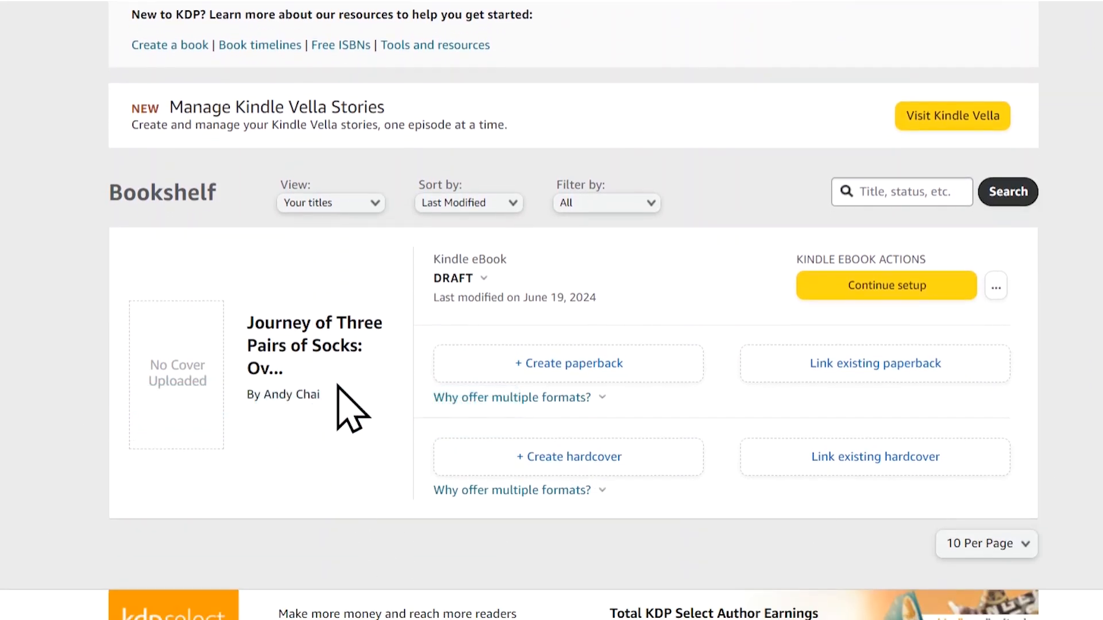
left_click(872, 282)
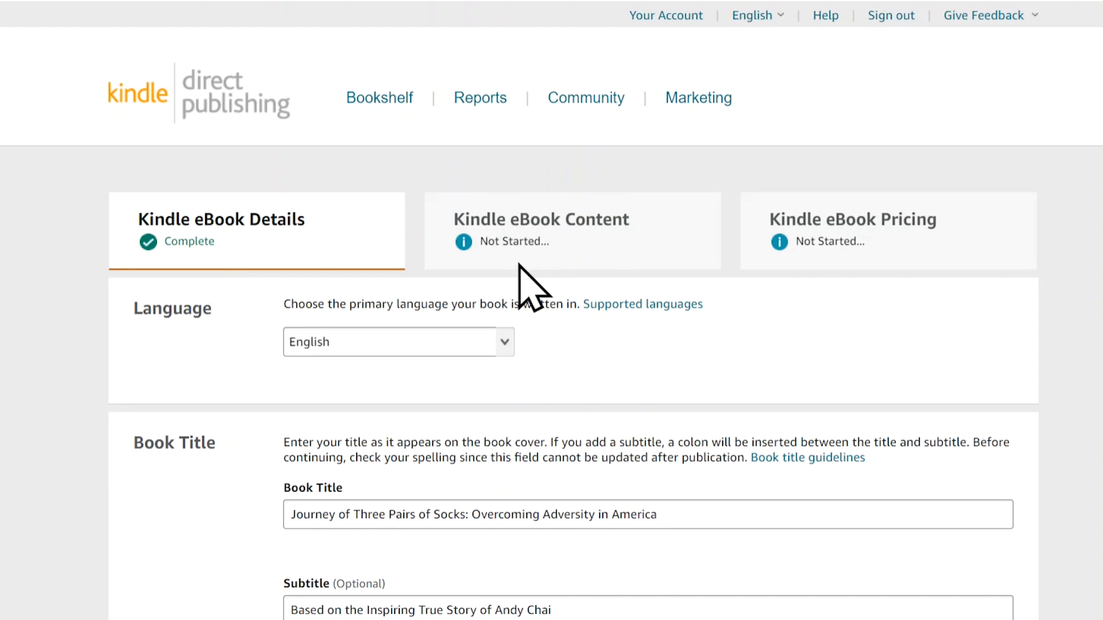
scroll(1011, 405, "down", 20)
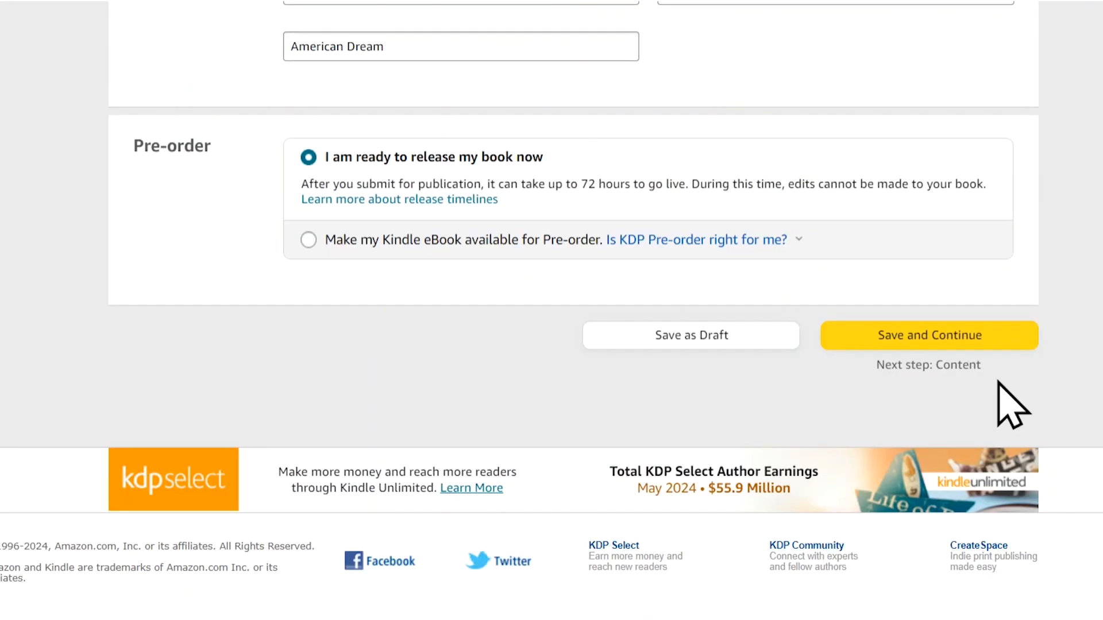
left_click(909, 335)
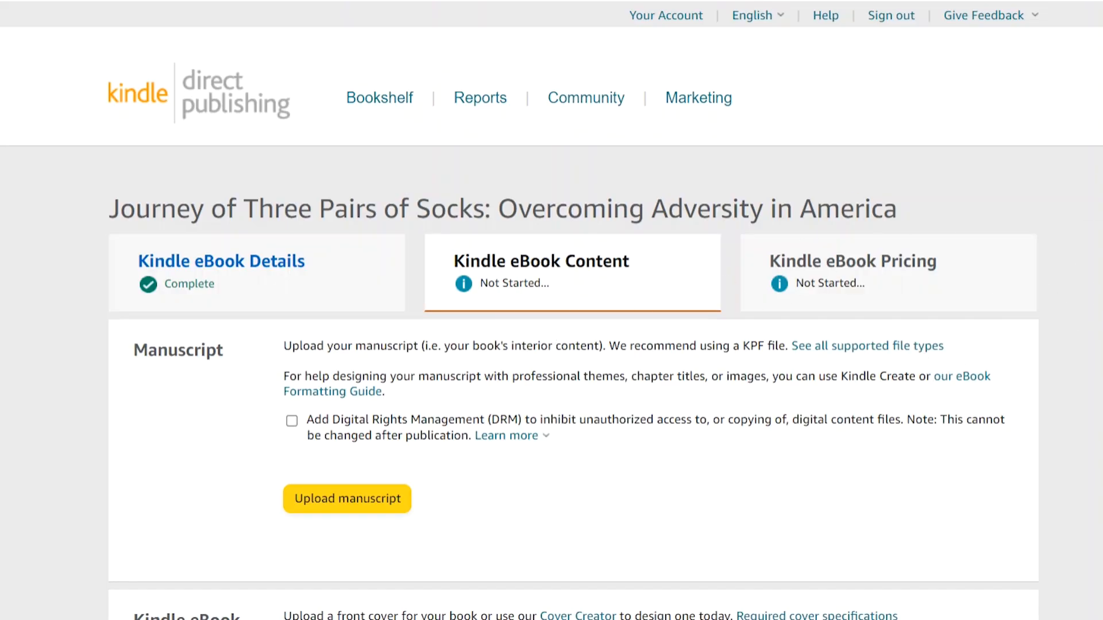
Examine the sections of the Kindle eBook Content page, including the recommended manuscript format and the Digital Rights Management explanation
scroll(551, 310, "down", 5)
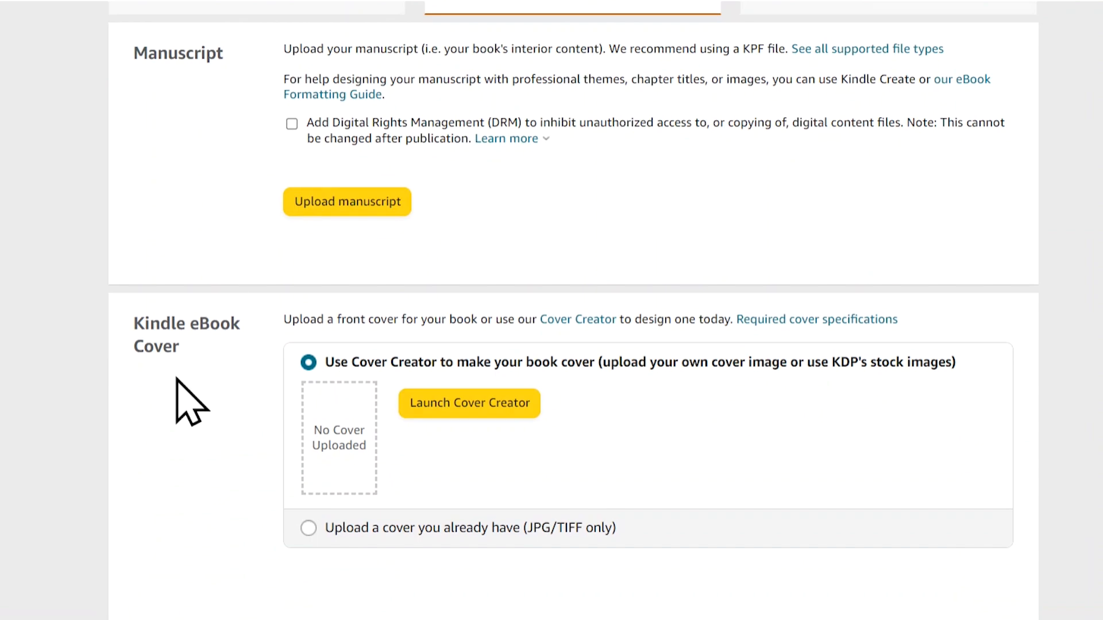
scroll(177, 380, "down", 8)
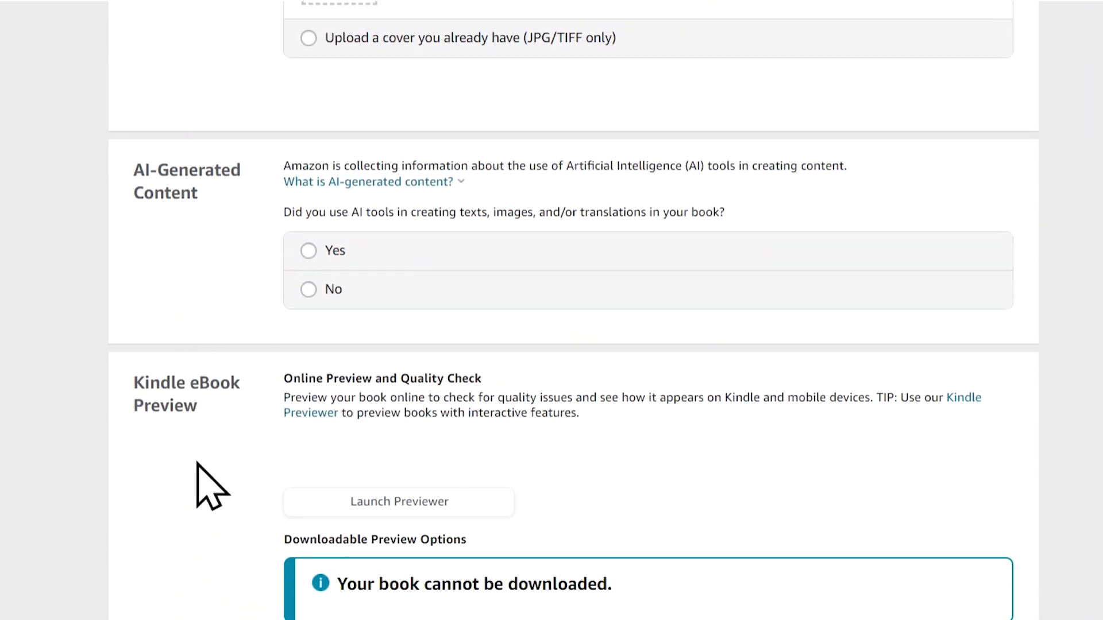
scroll(359, 222, "down", 10)
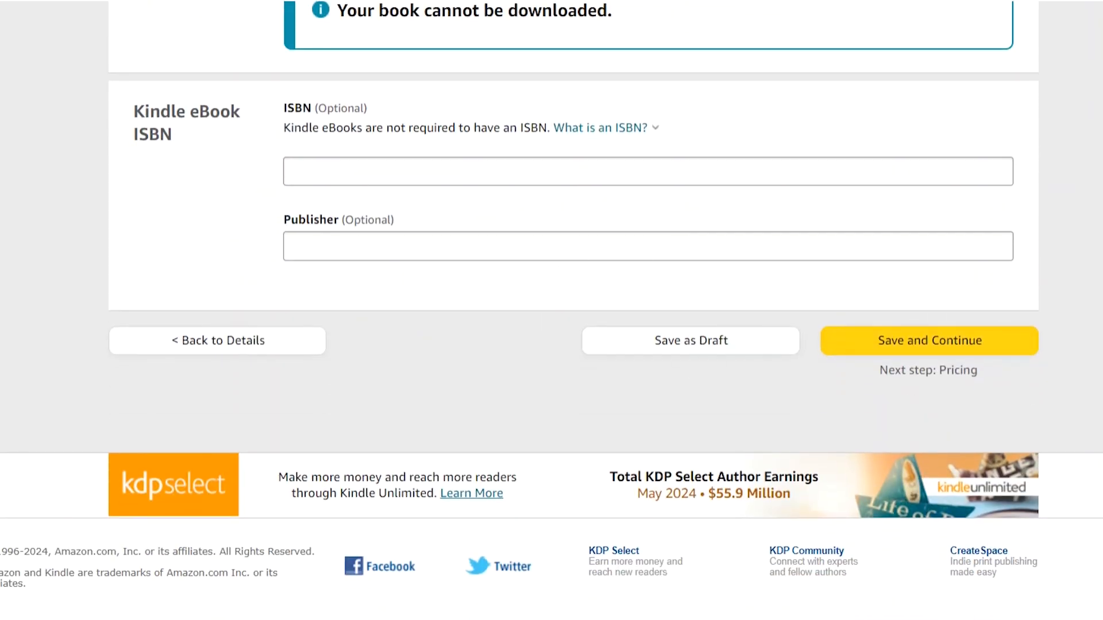
scroll(316, 209, "up", 15)
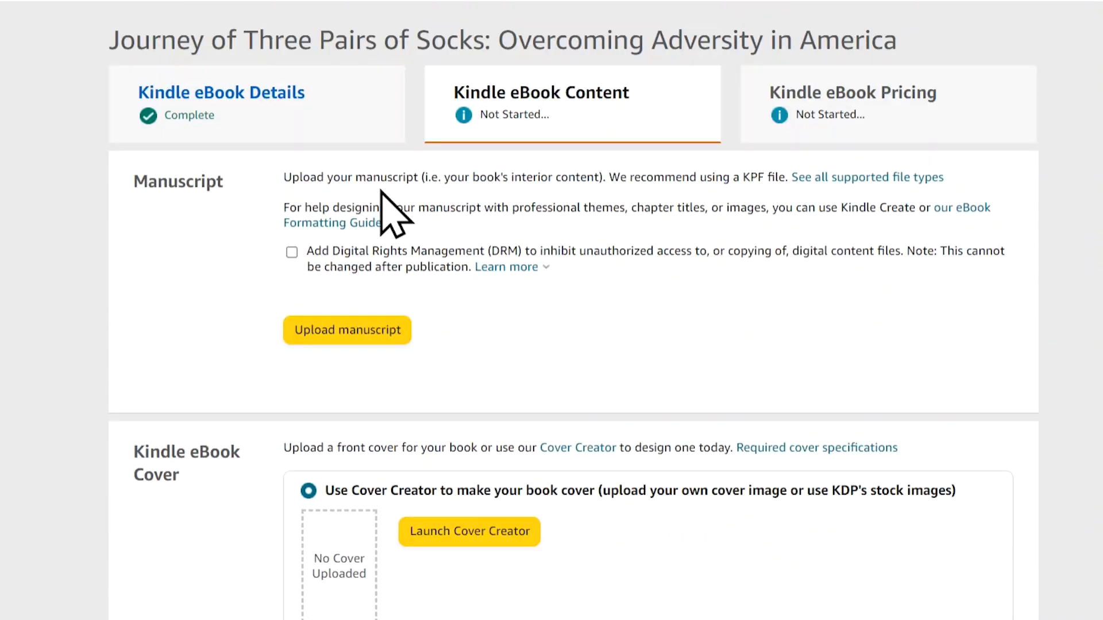
left_click_drag(739, 177, 788, 181)
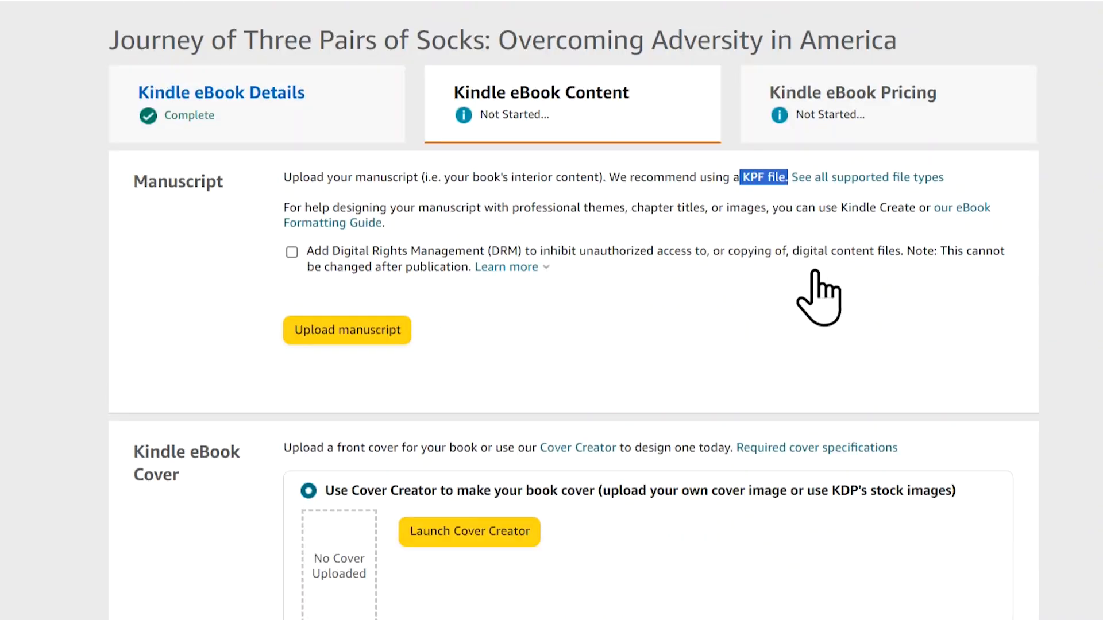
left_click(659, 326)
left_click(527, 269)
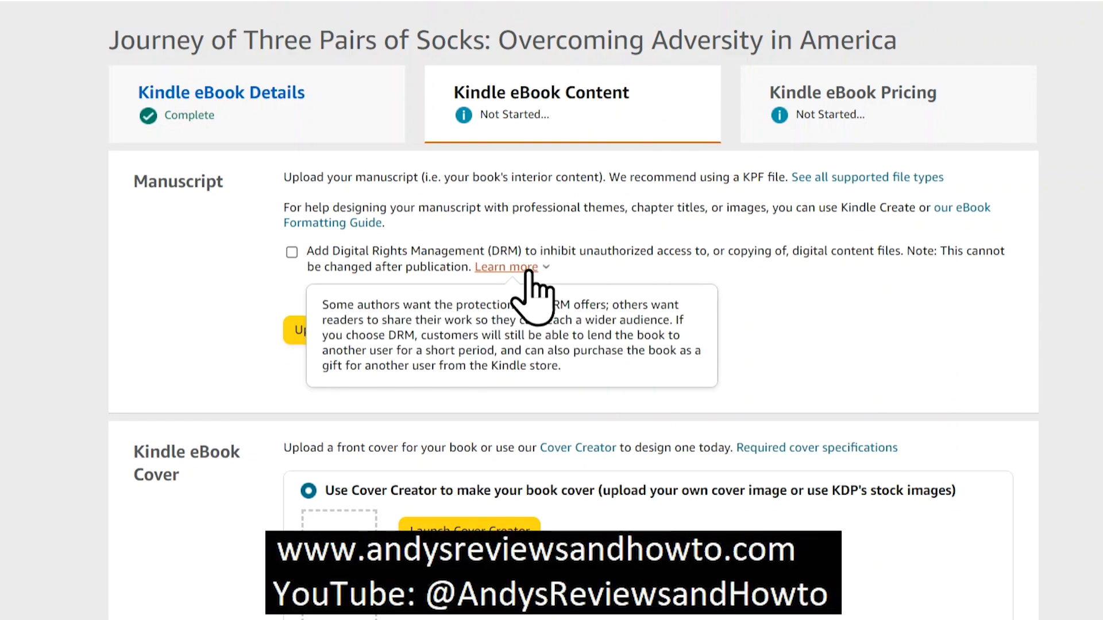
left_click(790, 347)
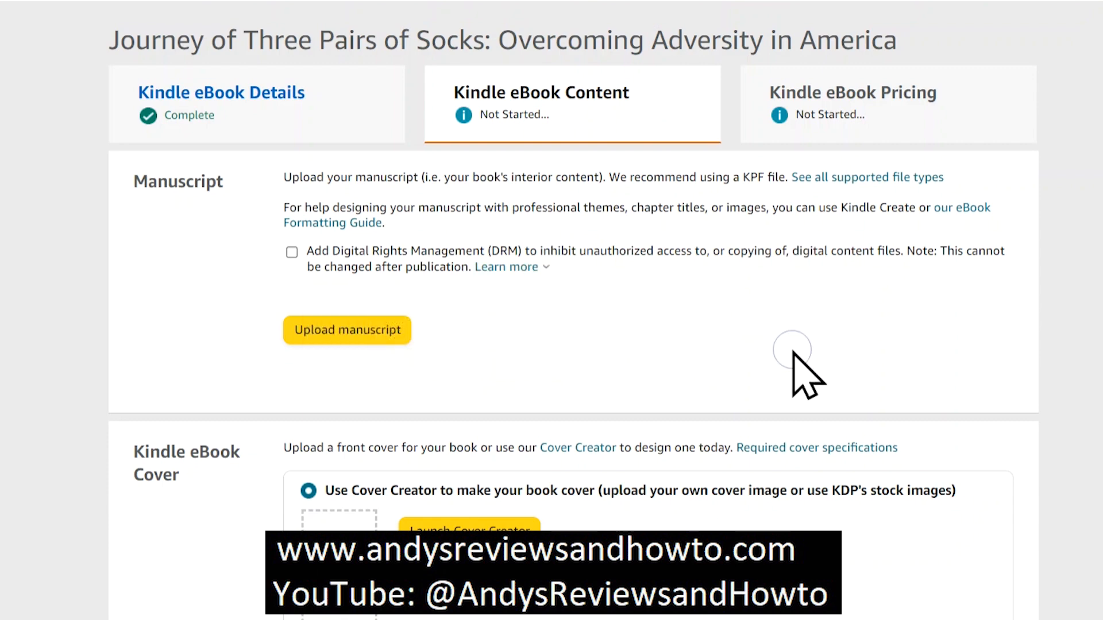
Upload the Kindle Create file "Ebook man. ready" as the eBook's manuscript
left_click(365, 329)
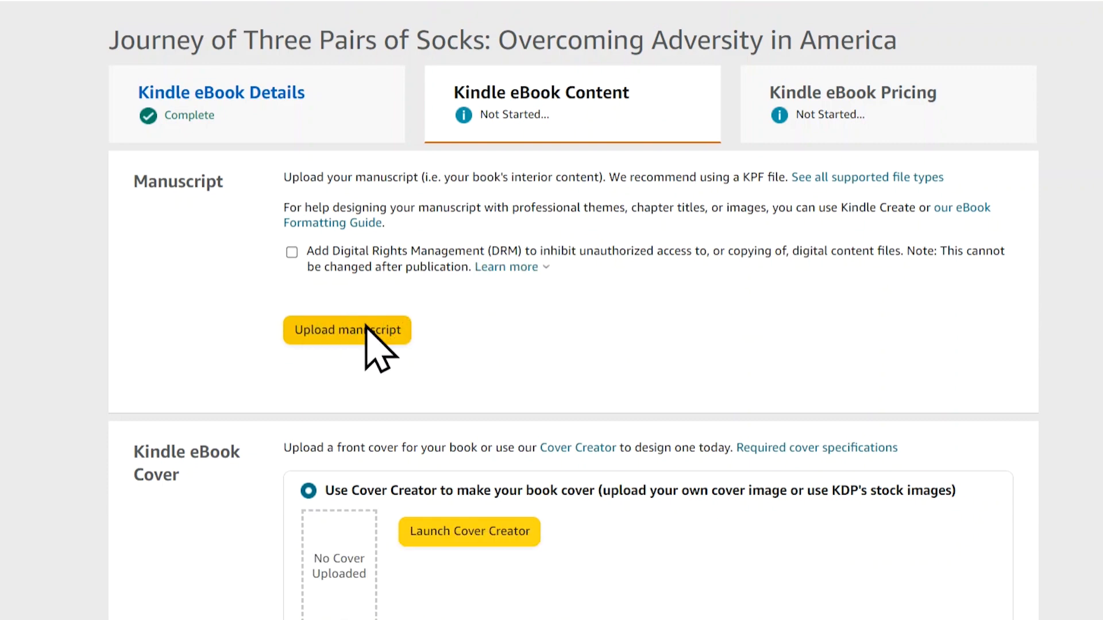
left_click(108, 46)
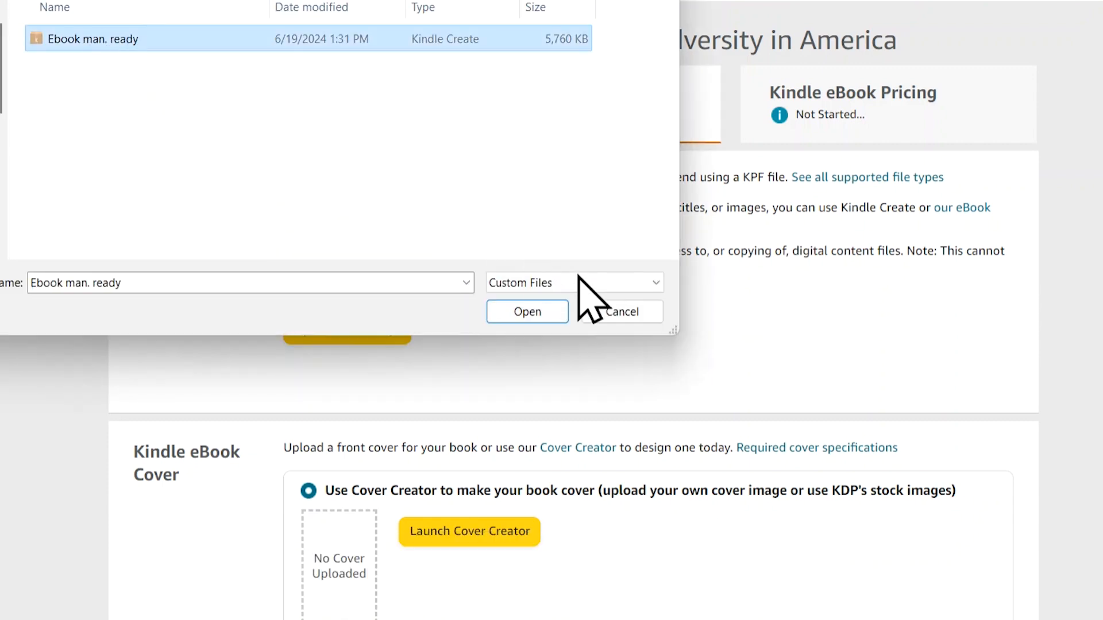
left_click(523, 312)
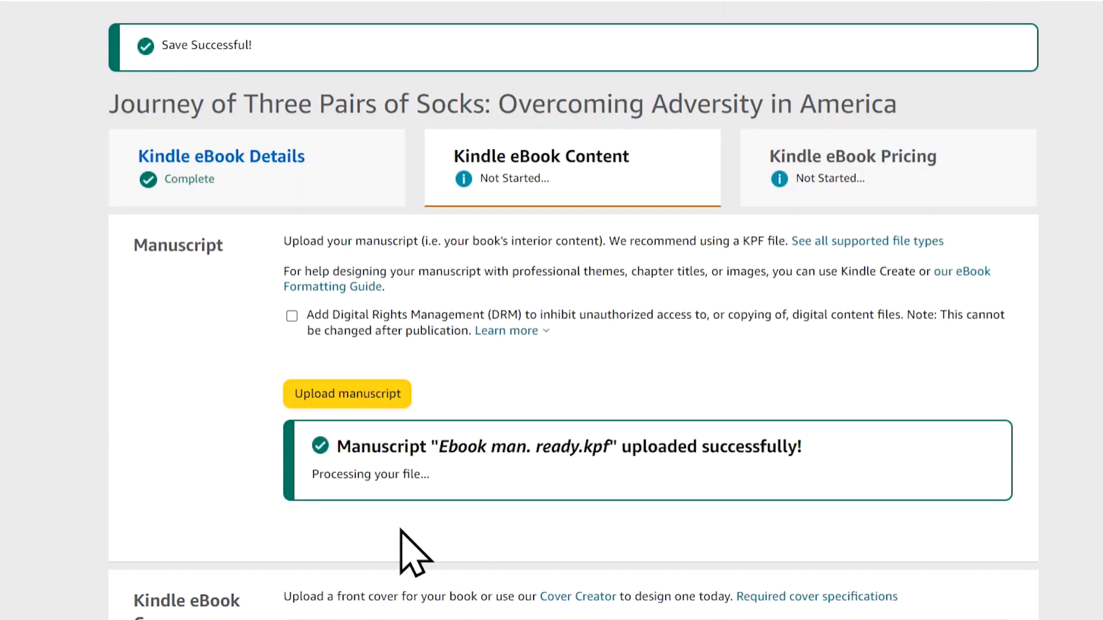
Set the eBook cover option to an existing JPG/TIFF cover and upload the cover file
scroll(401, 530, "down", 5)
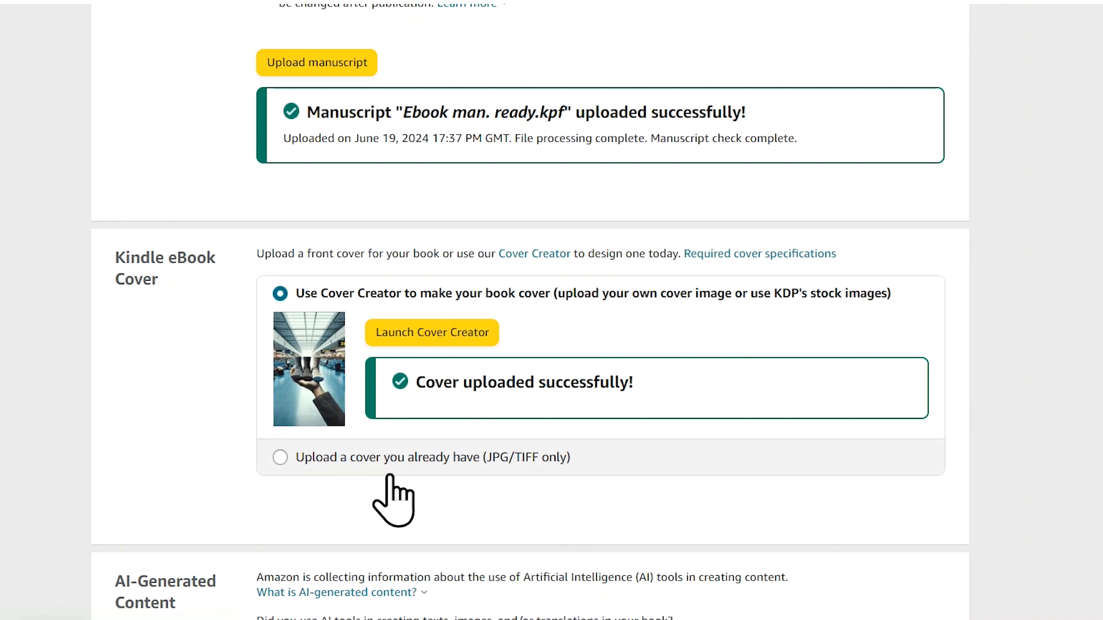
left_click(281, 459)
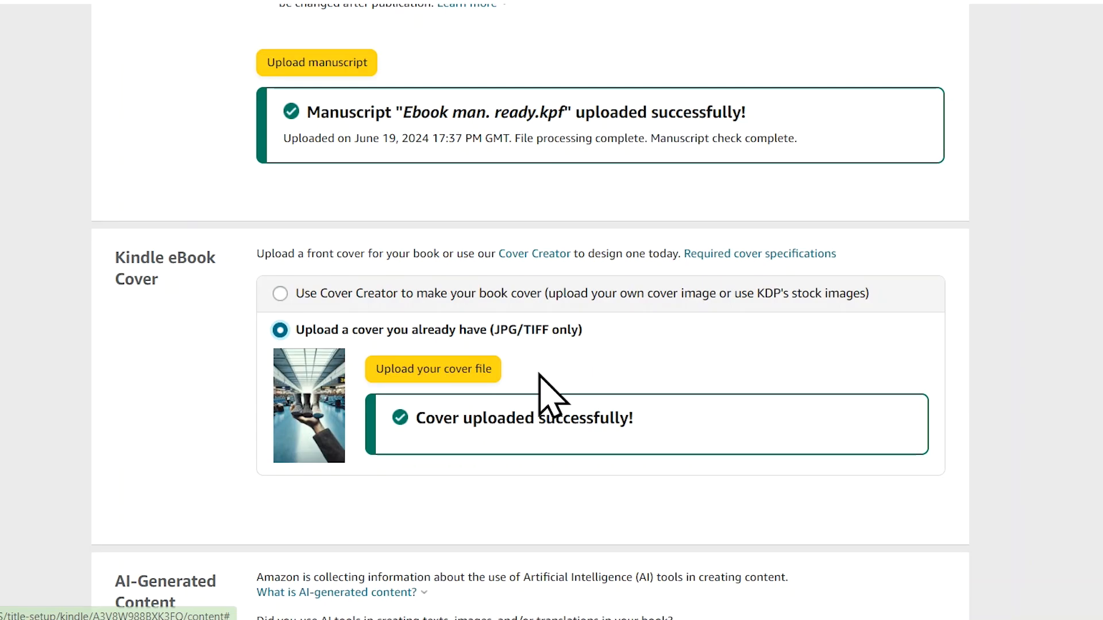
left_click(435, 376)
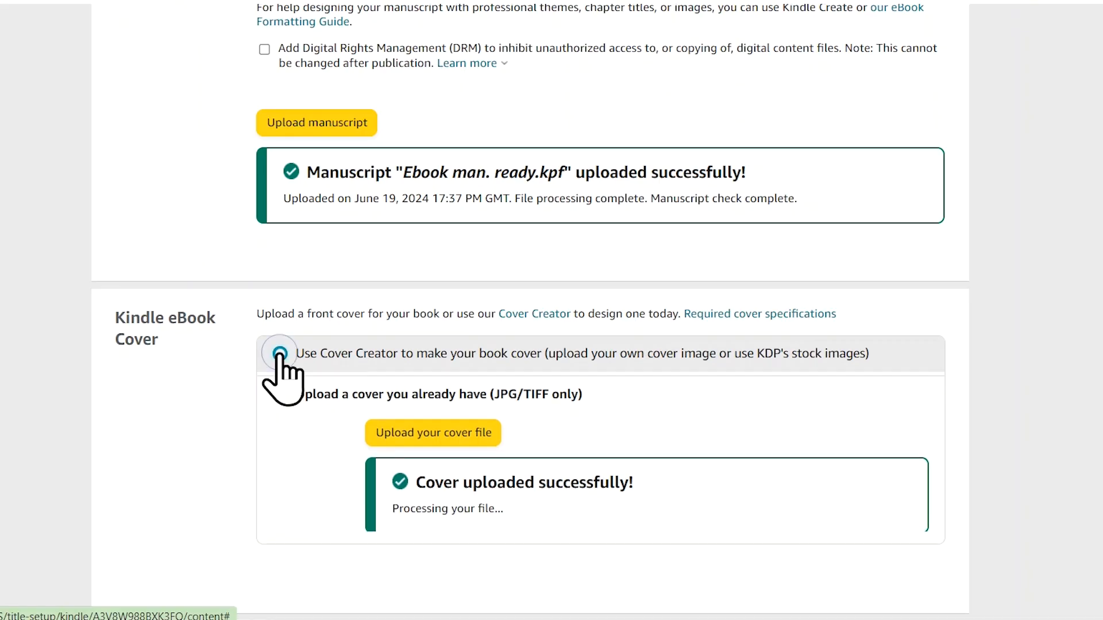
Launch Cover Creator for the eBook cover and look through the available designs while keeping the current one
left_click(276, 354)
left_click(442, 392)
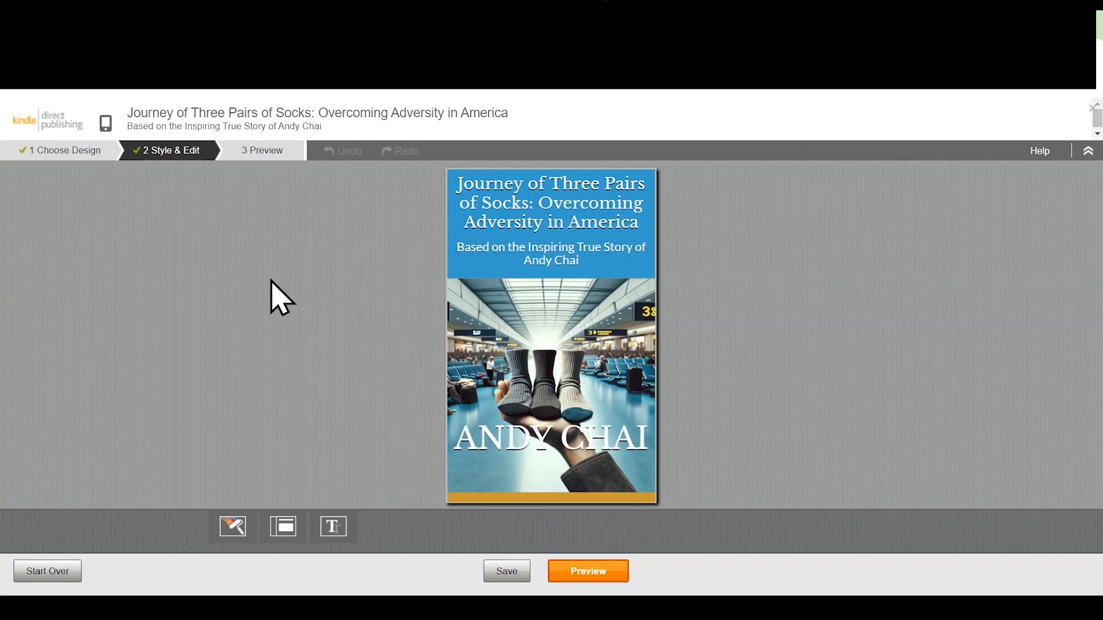
left_click(55, 151)
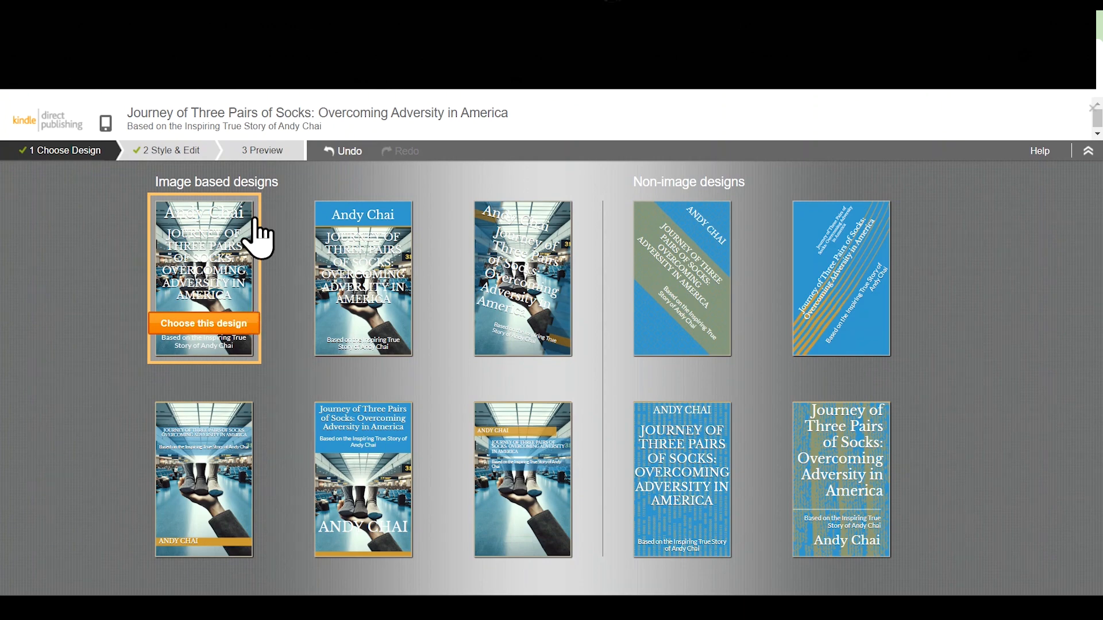
left_click(184, 152)
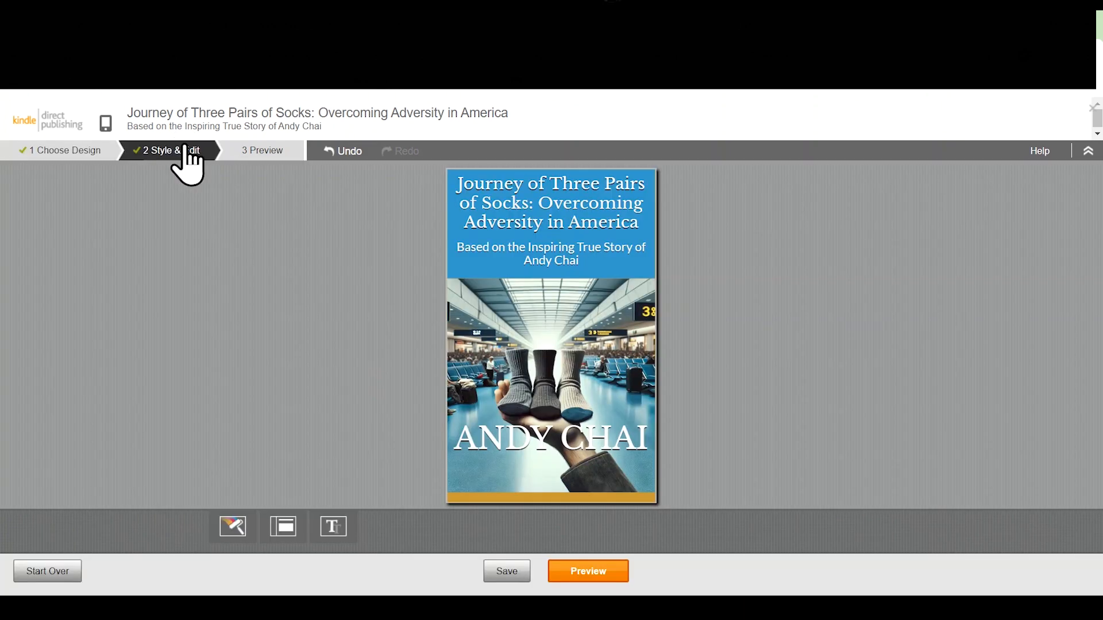
Review the cover layouts and colour schemes, and apply the dark maroon scheme with white text to the cover
left_click(635, 461)
left_click(389, 398)
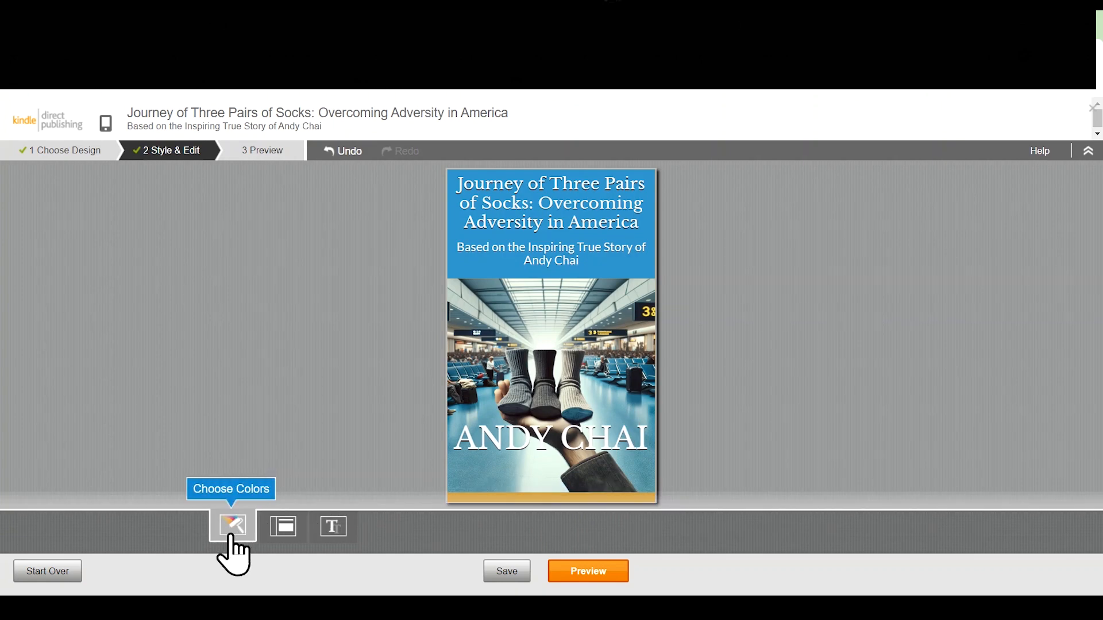
left_click(285, 534)
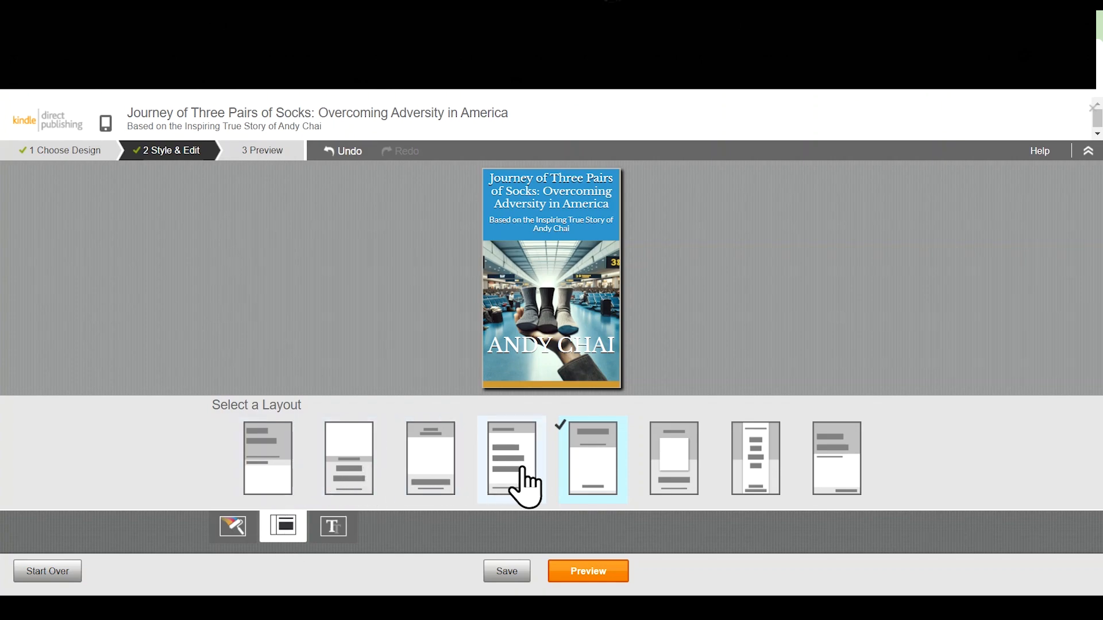
left_click(246, 532)
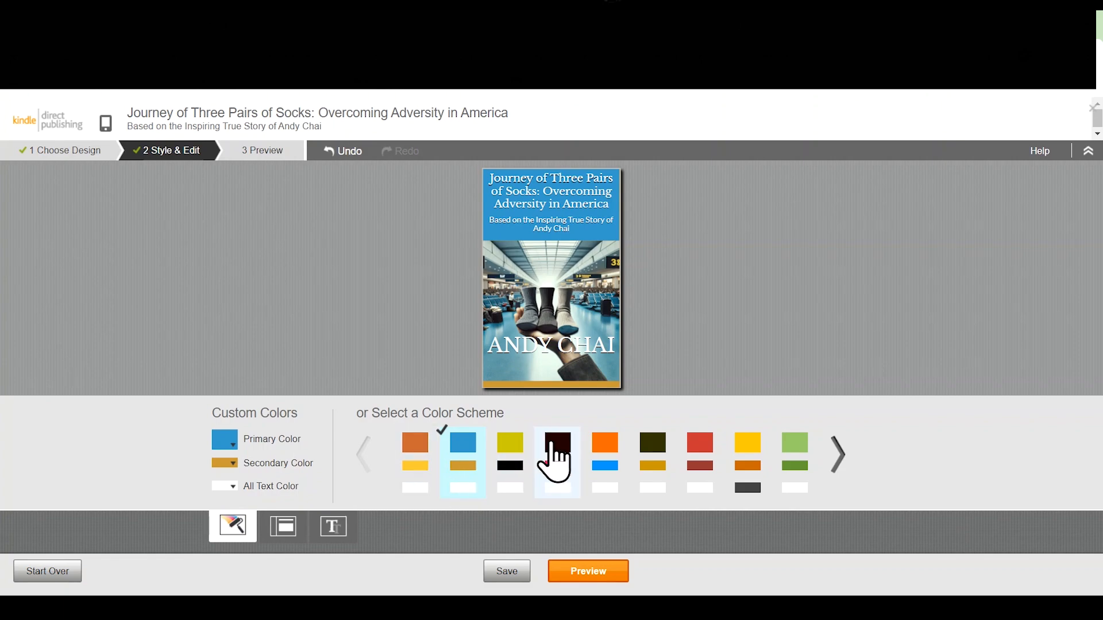
left_click(510, 457)
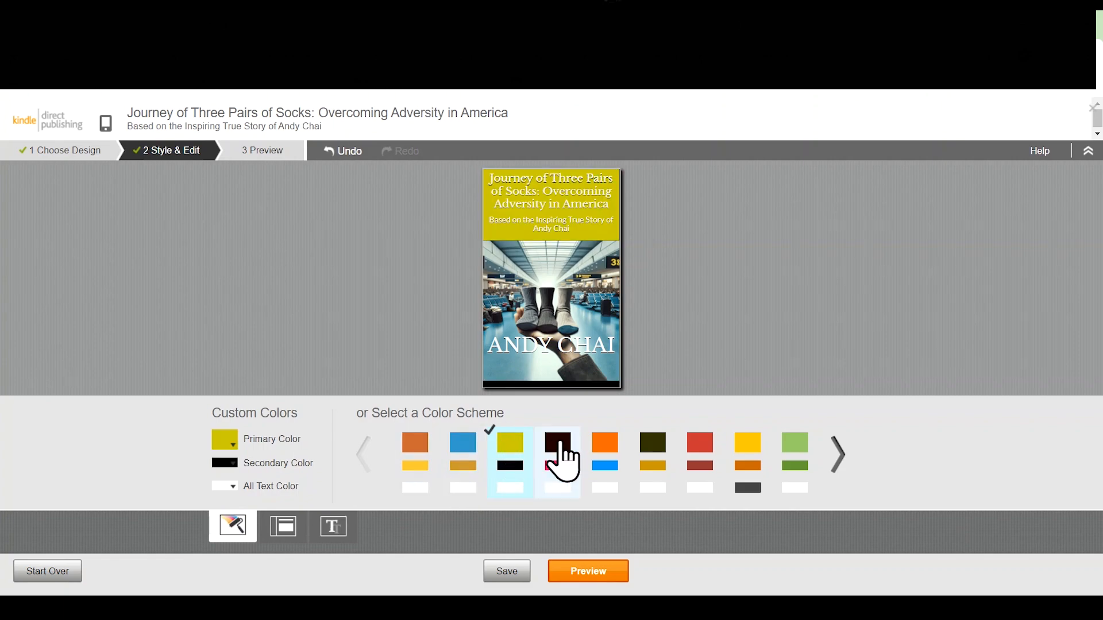
left_click(558, 451)
Apply the Ubuntu and Open Sans font set to the cover and delete the author name text over the image
left_click(333, 526)
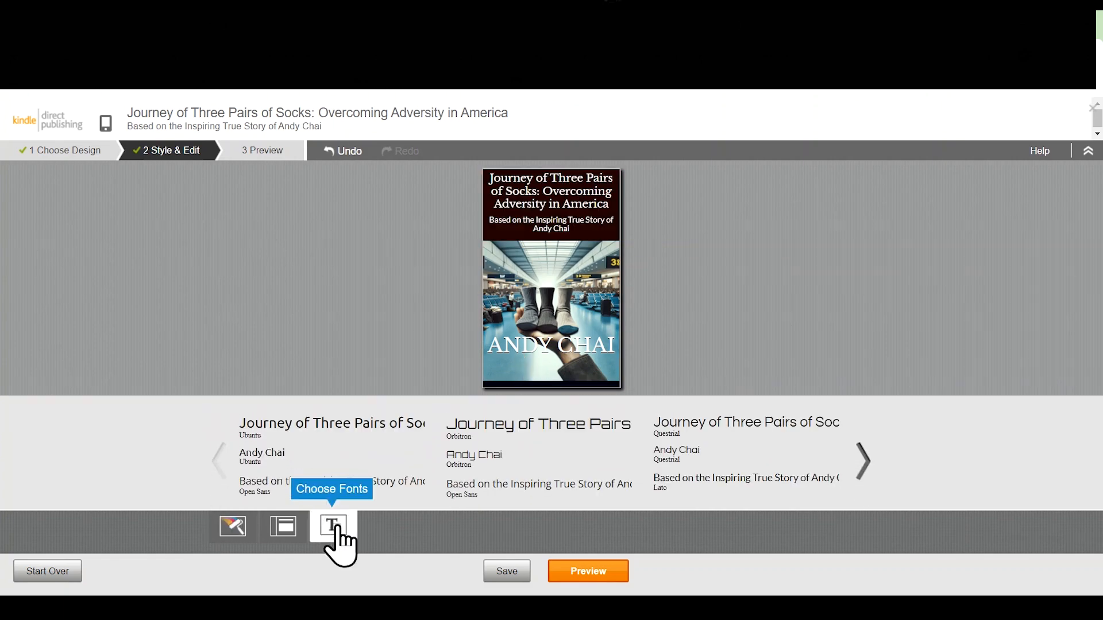
left_click(413, 468)
left_click(586, 437)
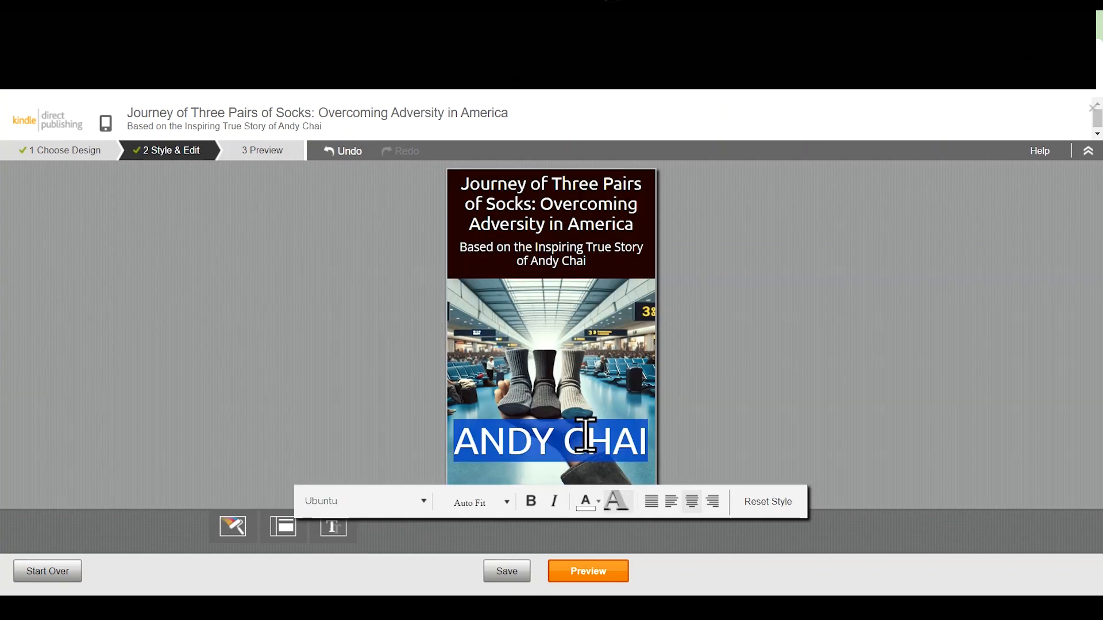
key("BackSpace")
left_click(770, 357)
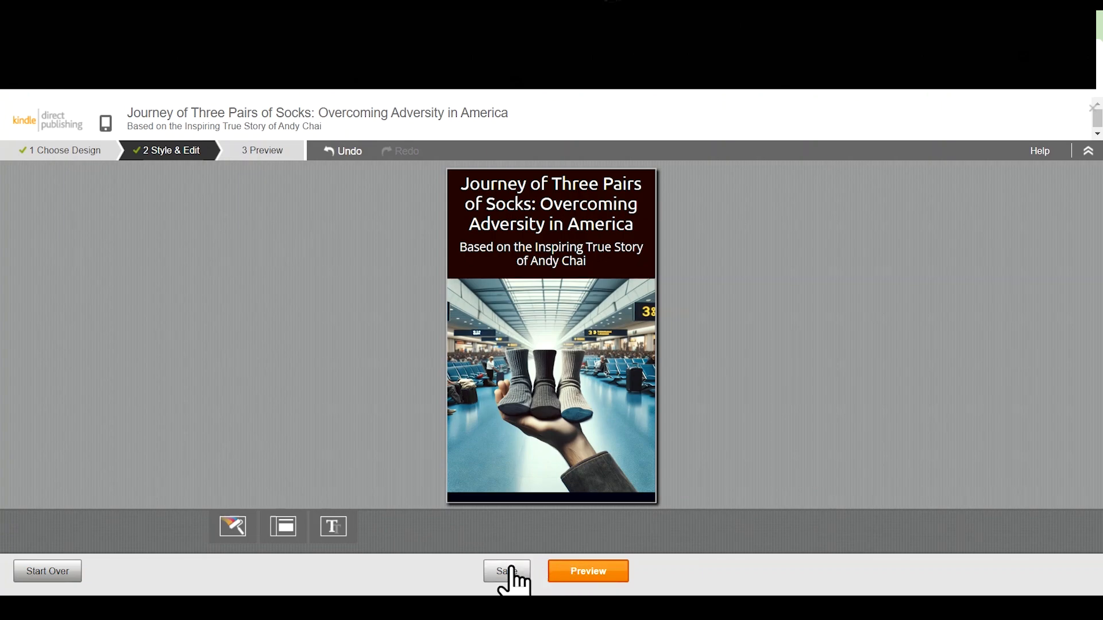
Preview the finished cover in color mode, and save and submit it to the eBook
left_click(582, 571)
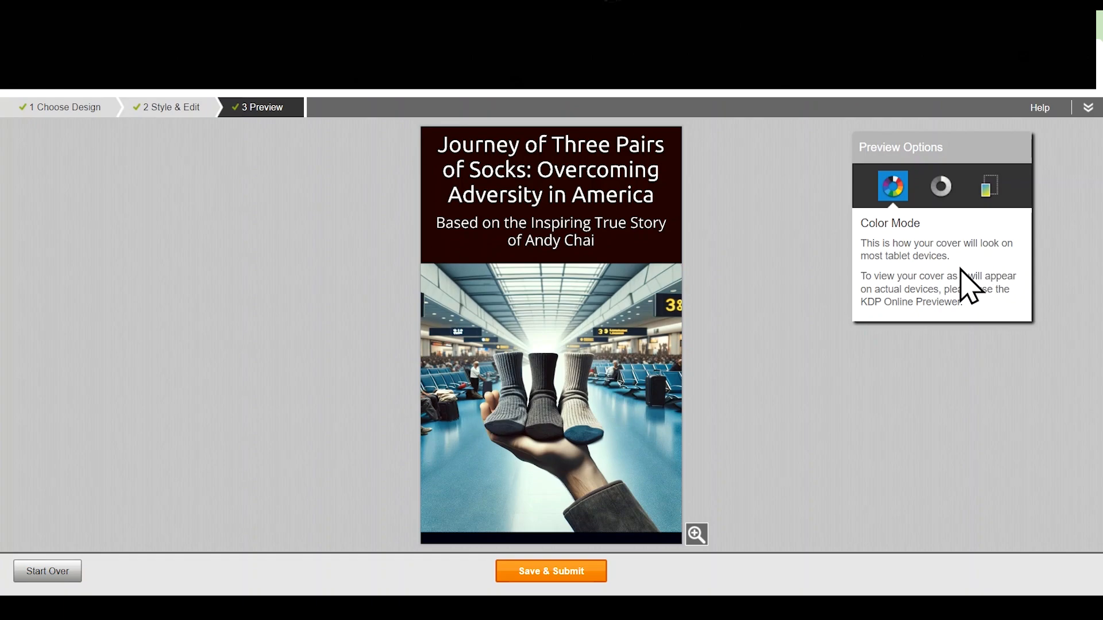
left_click(548, 571)
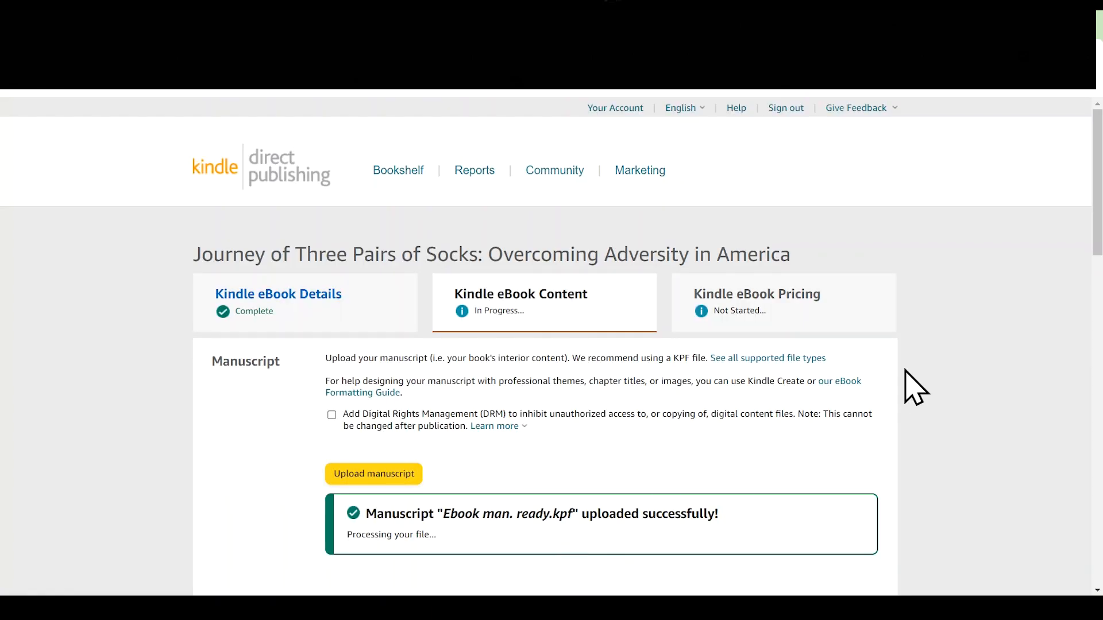
Declare AI use as Yes, with texts set to "Entire work, with minimal or no editing" and ChatGPT as the text tool
scroll(915, 388, "down", 10)
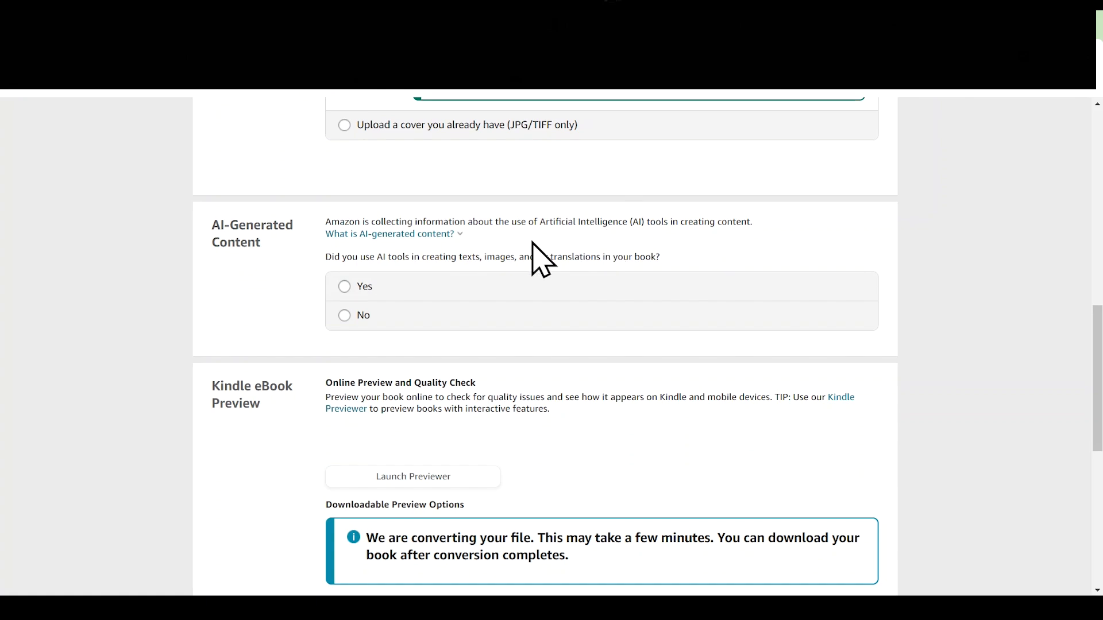
left_click(443, 235)
left_click(346, 288)
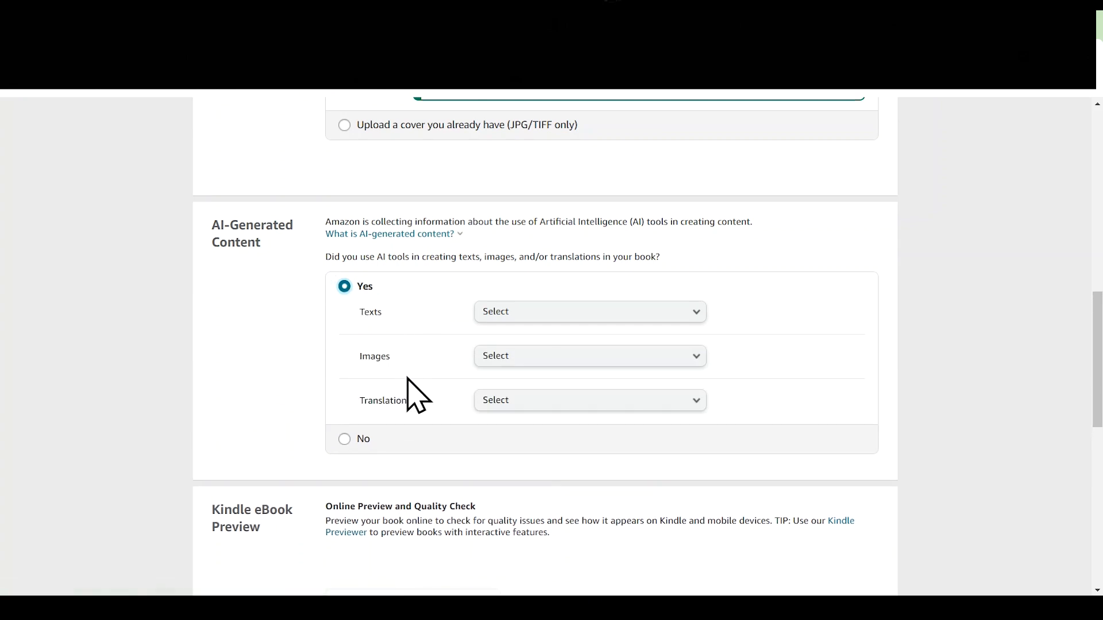
left_click(628, 316)
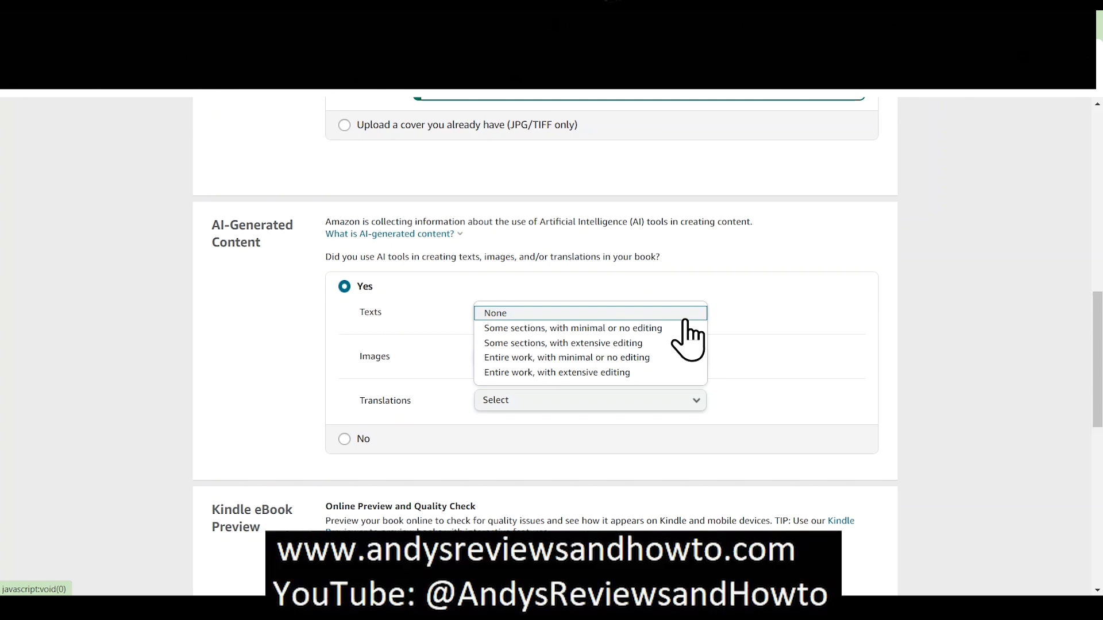
left_click(660, 357)
type("ChatGPT")
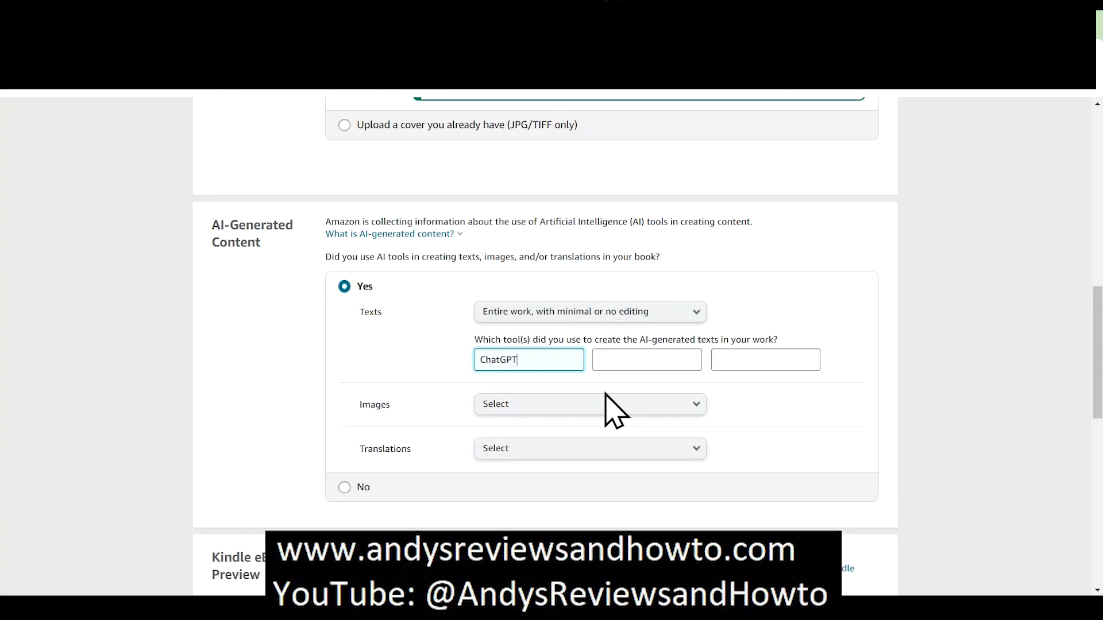
Set AI images to "One or a few AI-generated images, with minimal or no editing" and enter DALL-E as the image tool
scroll(606, 395, "down", 1)
left_click(592, 405)
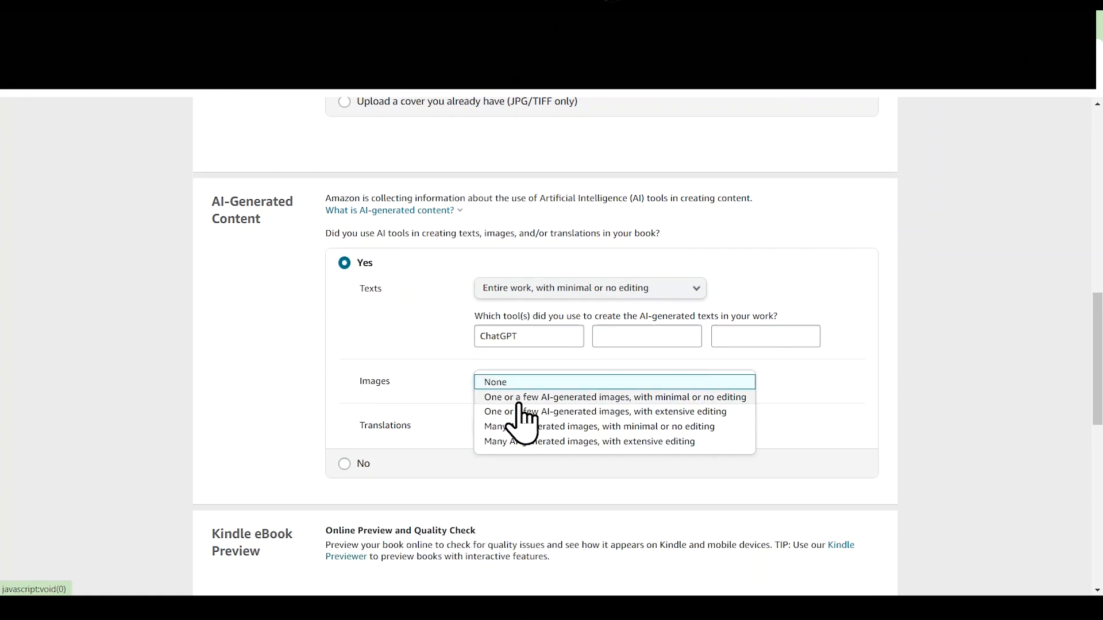
left_click(581, 398)
left_click(542, 428)
type("DALL-E")
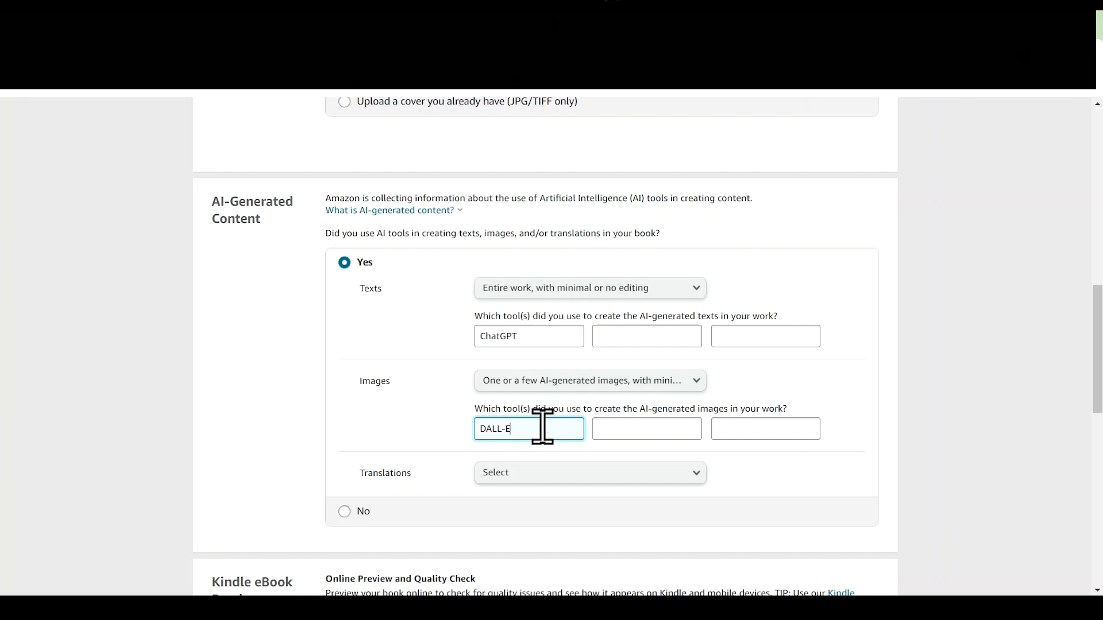
Set the AI-generated translations declaration to None
scroll(543, 428, "down", 3)
left_click(693, 302)
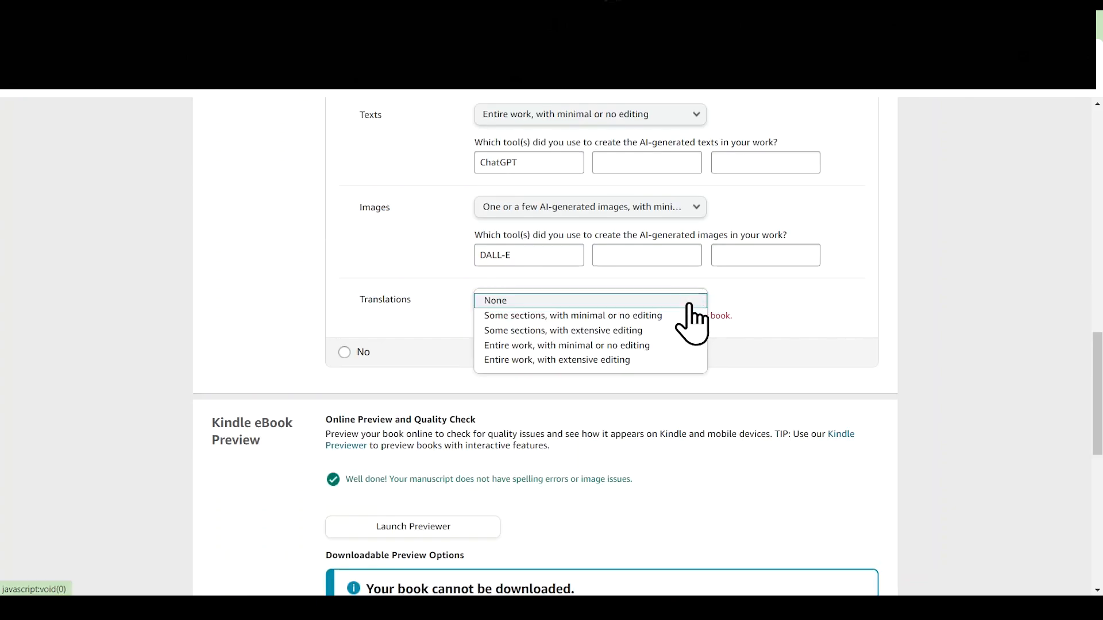
left_click(520, 303)
Launch the online previewer for the eBook and continue past the quality issues tip
scroll(632, 336, "down", 3)
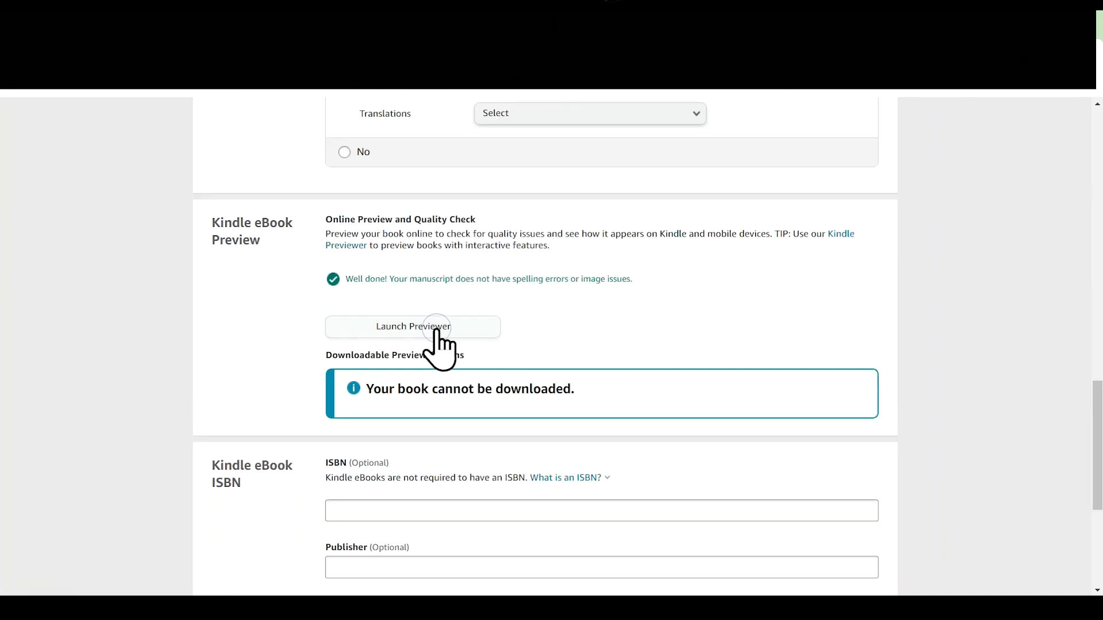
left_click(438, 329)
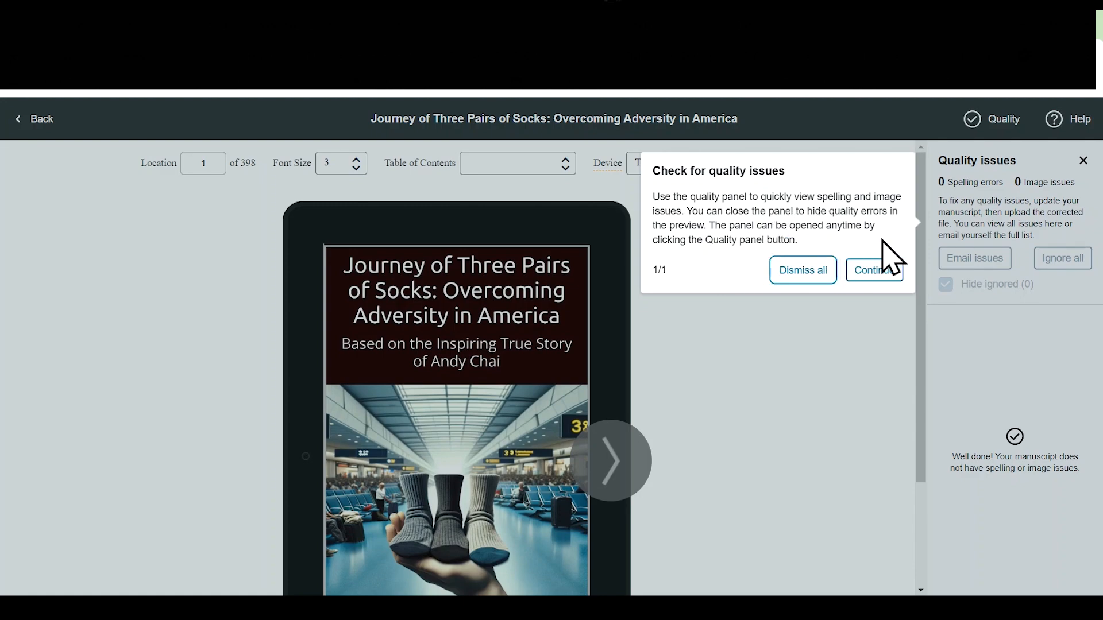
left_click(870, 272)
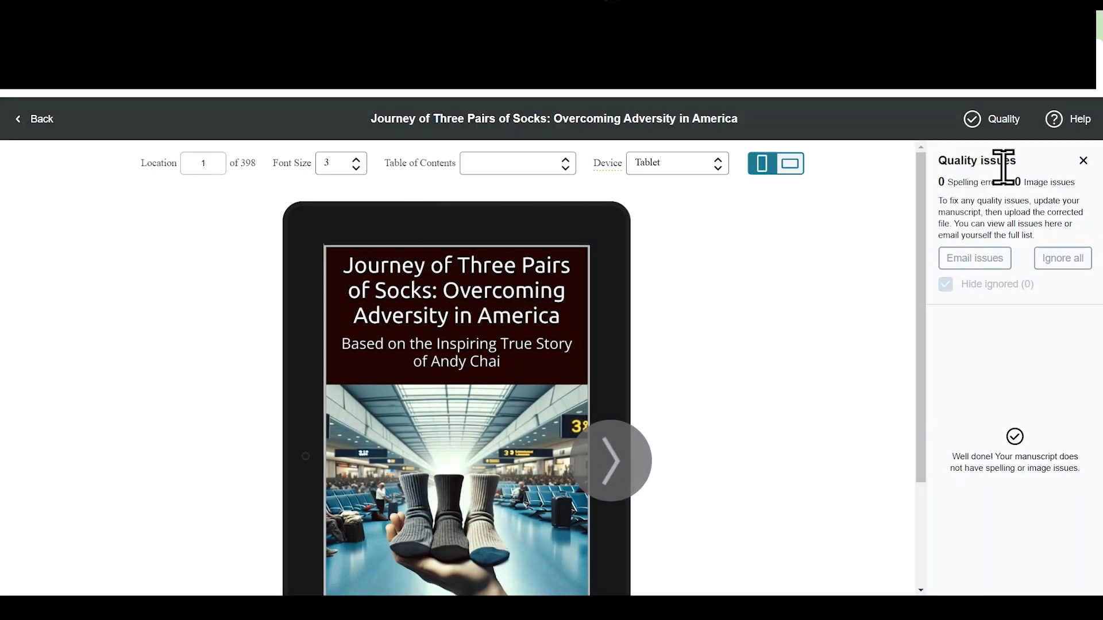
Page forward through the book in the portrait tablet preview to check the layout of its text
left_click(618, 365)
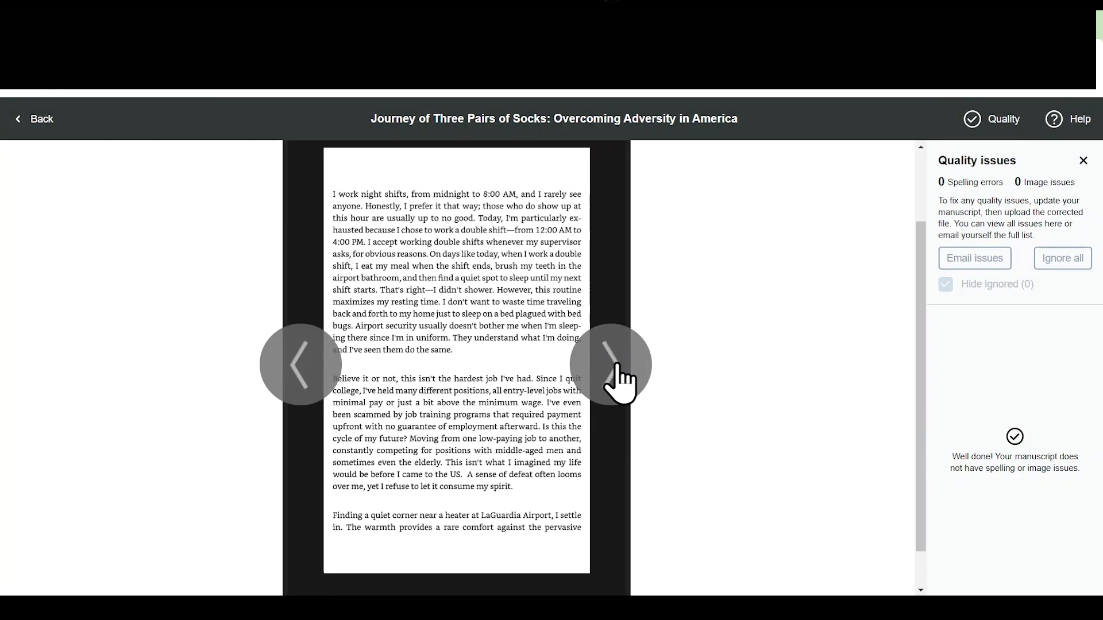
left_click(618, 365)
left_click(618, 365)
left_click(618, 365)
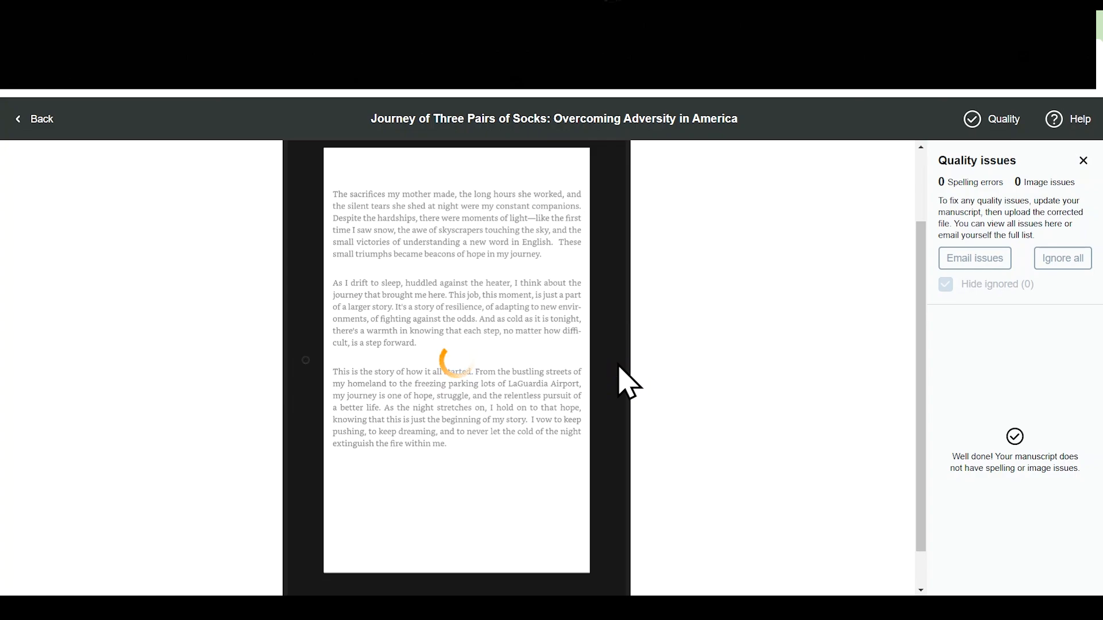
left_click(617, 368)
left_click(617, 368)
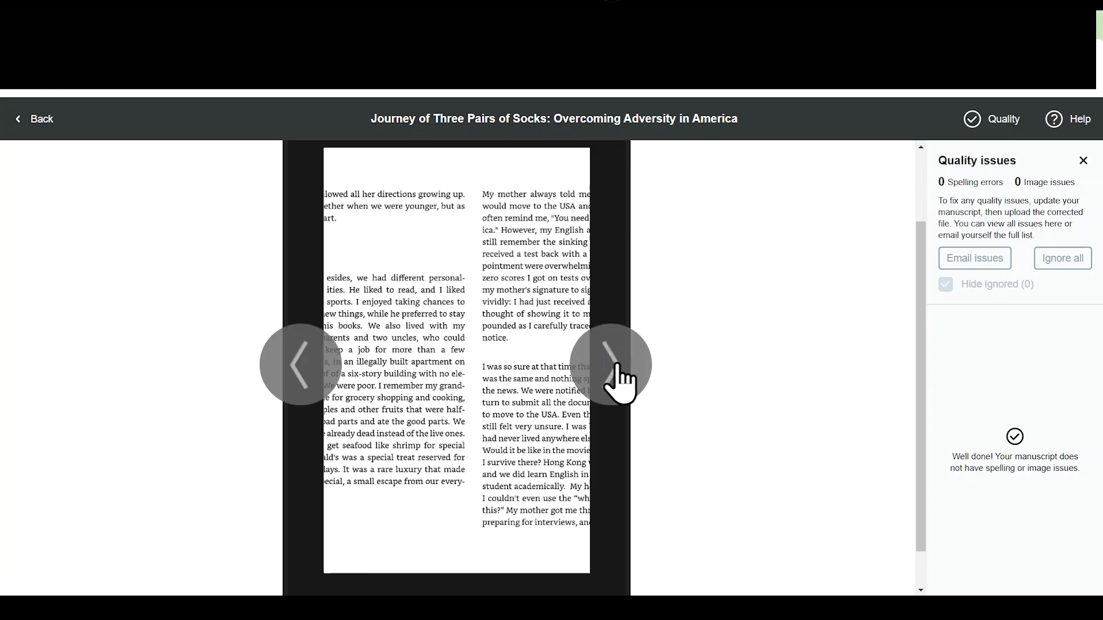
left_click(617, 368)
left_click(617, 368)
left_click(617, 368)
left_click(617, 368)
left_click(617, 367)
View the book in landscape tablet orientation and return to the Kindle eBook Content page
scroll(809, 282, "up", 2)
left_click(789, 167)
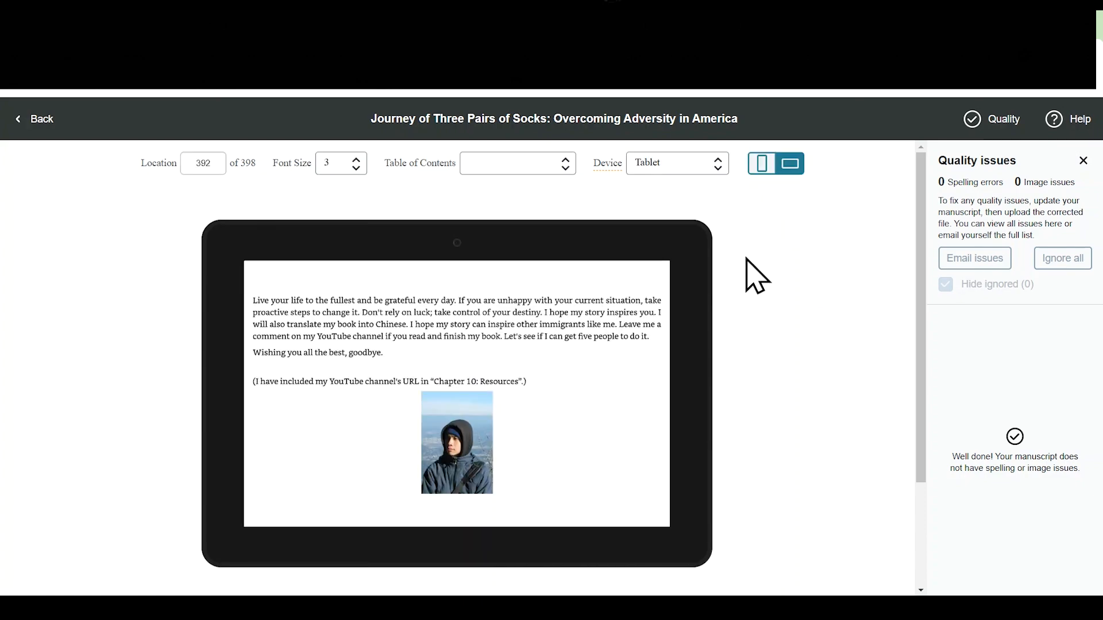
left_click(701, 407)
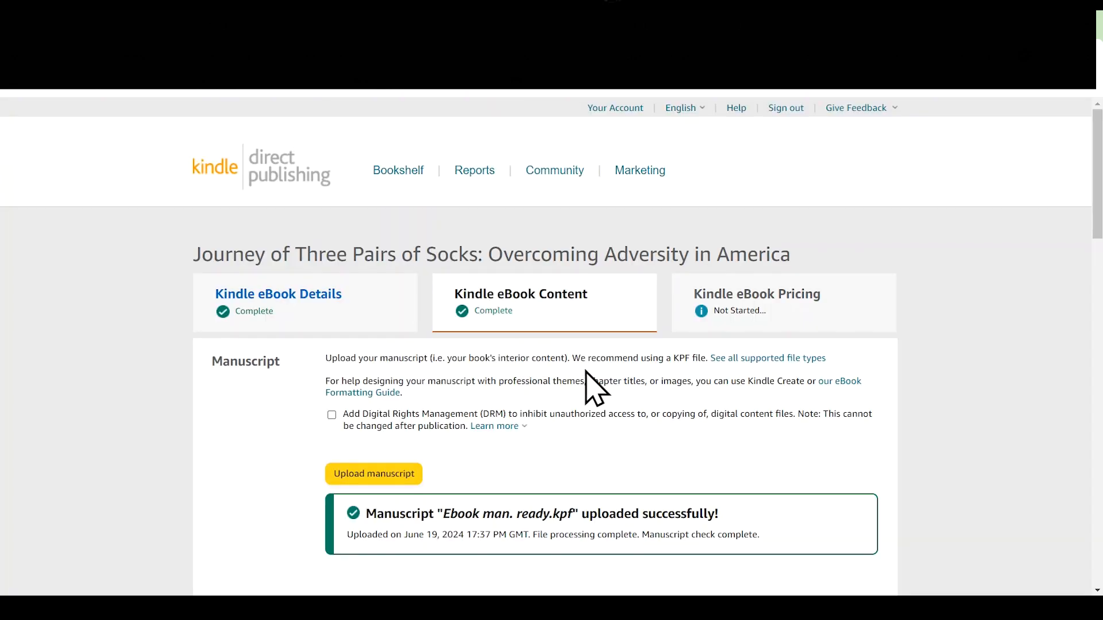
Leave the optional ISBN and publisher empty, and save the content and continue to the pricing page
scroll(632, 397, "down", 10)
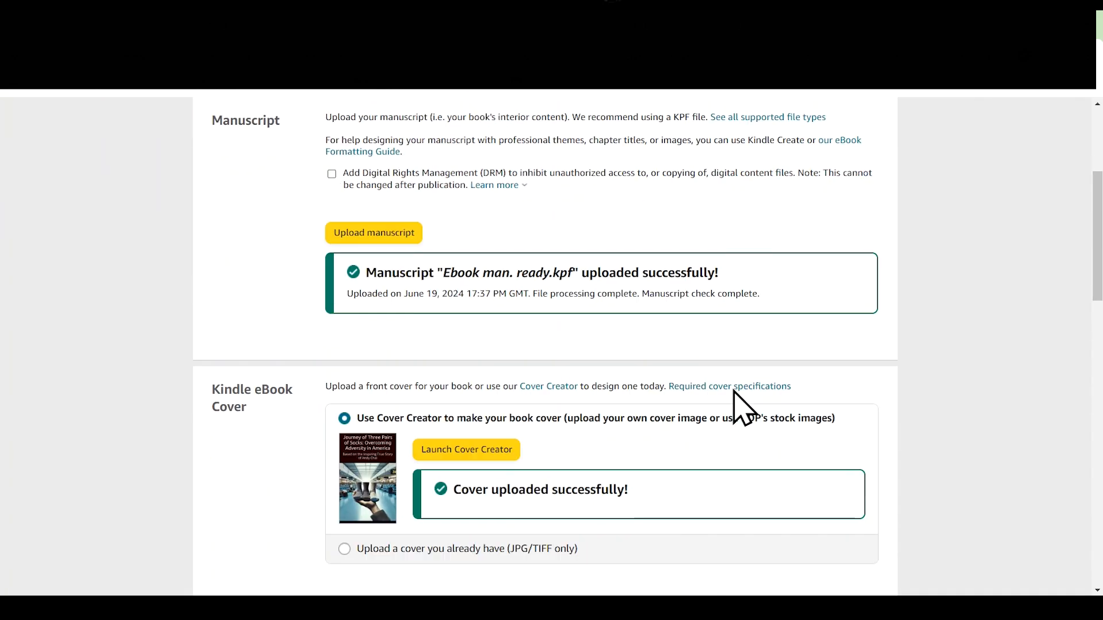
scroll(740, 411, "down", 5)
scroll(714, 325, "down", 3)
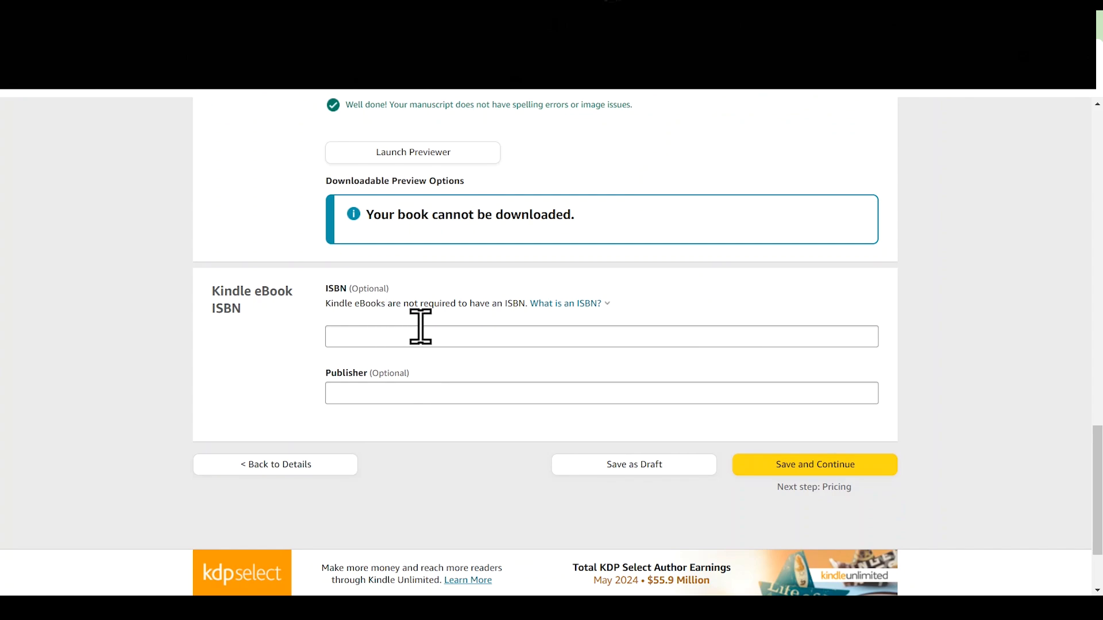
left_click(580, 307)
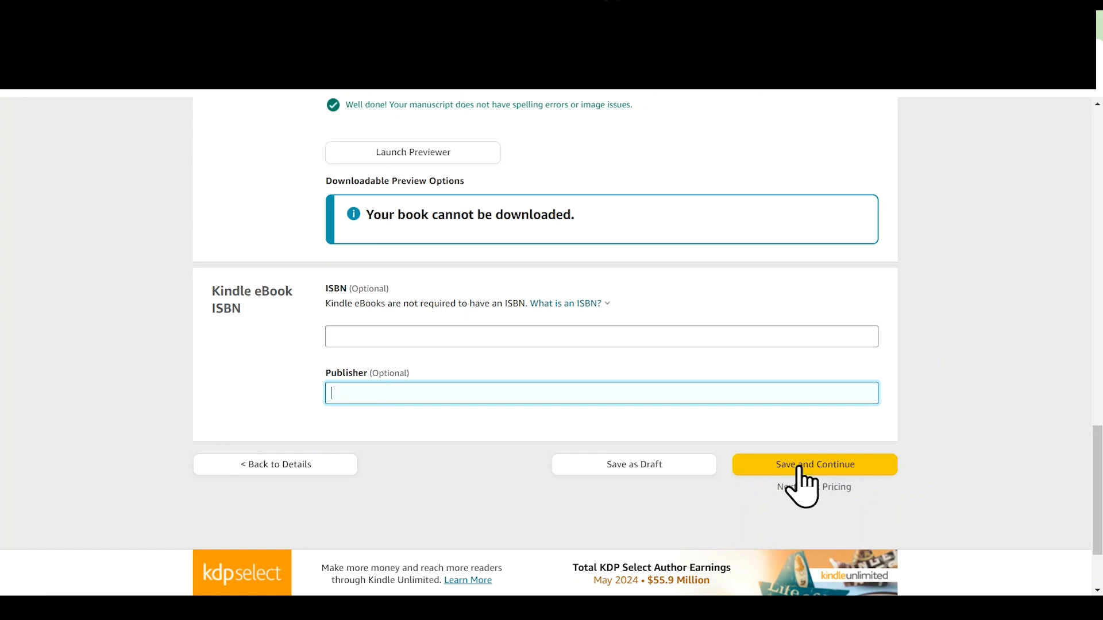
left_click(799, 469)
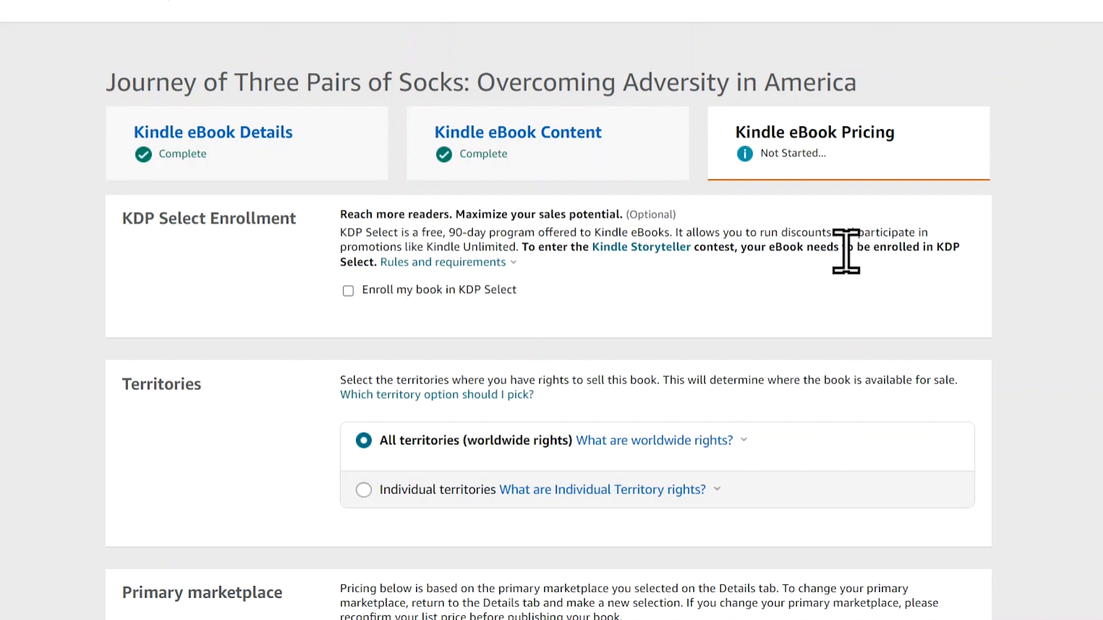
Read the KDP Select rules on Kindle exclusivity and enroll the book in KDP Select
left_click(486, 263)
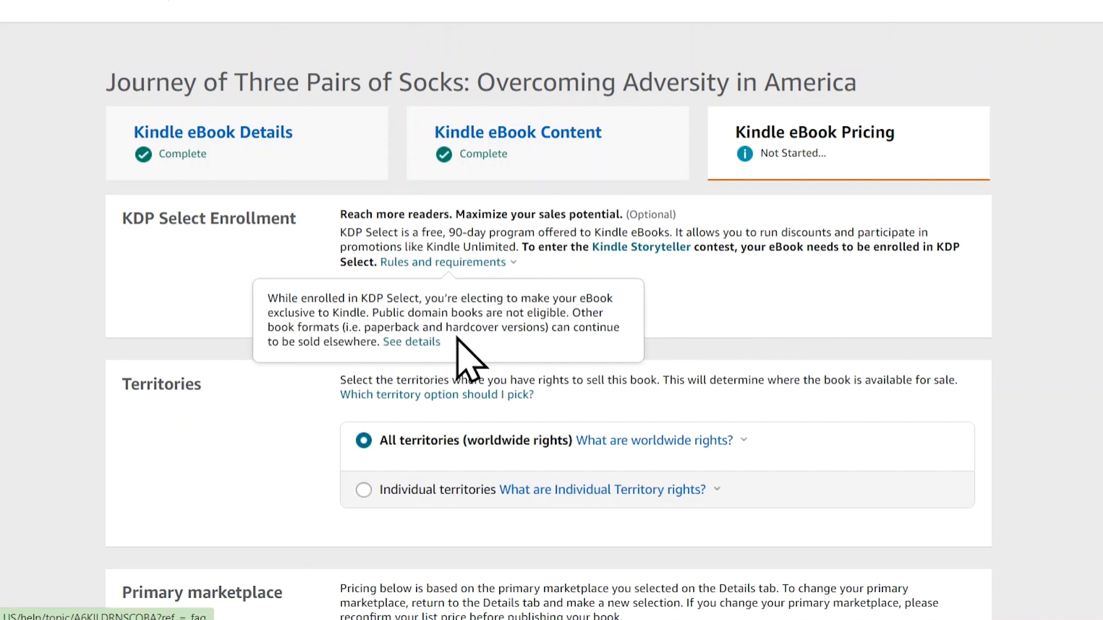
left_click_drag(520, 298, 369, 313)
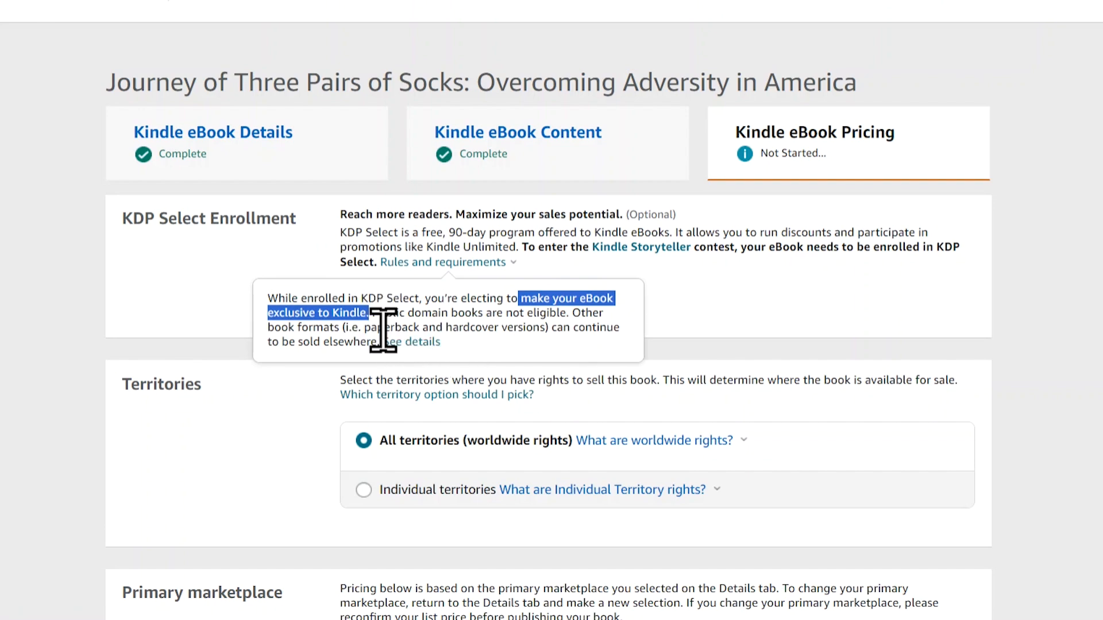
left_click(712, 303)
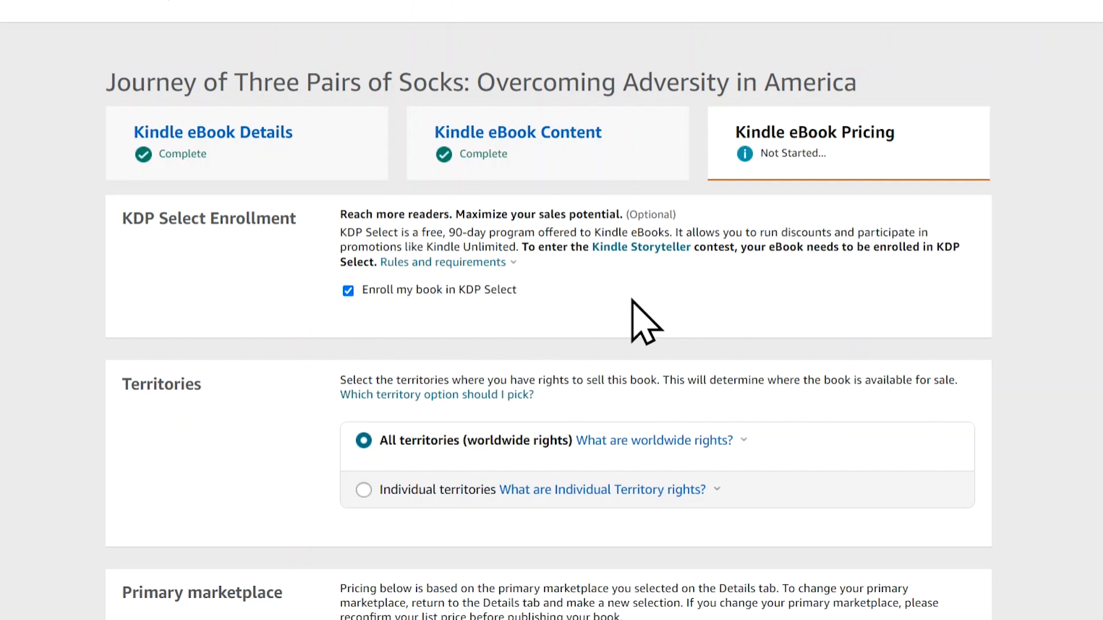
Keep worldwide rights for all territories and select the 70% royalty plan
scroll(644, 321, "down", 5)
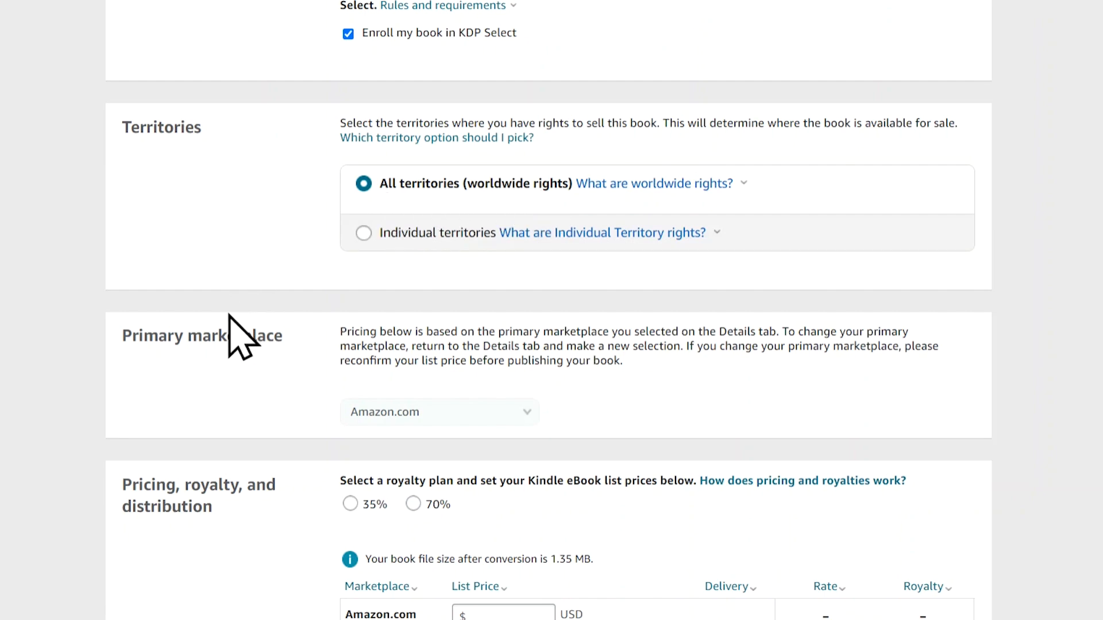
scroll(236, 382, "down", 3)
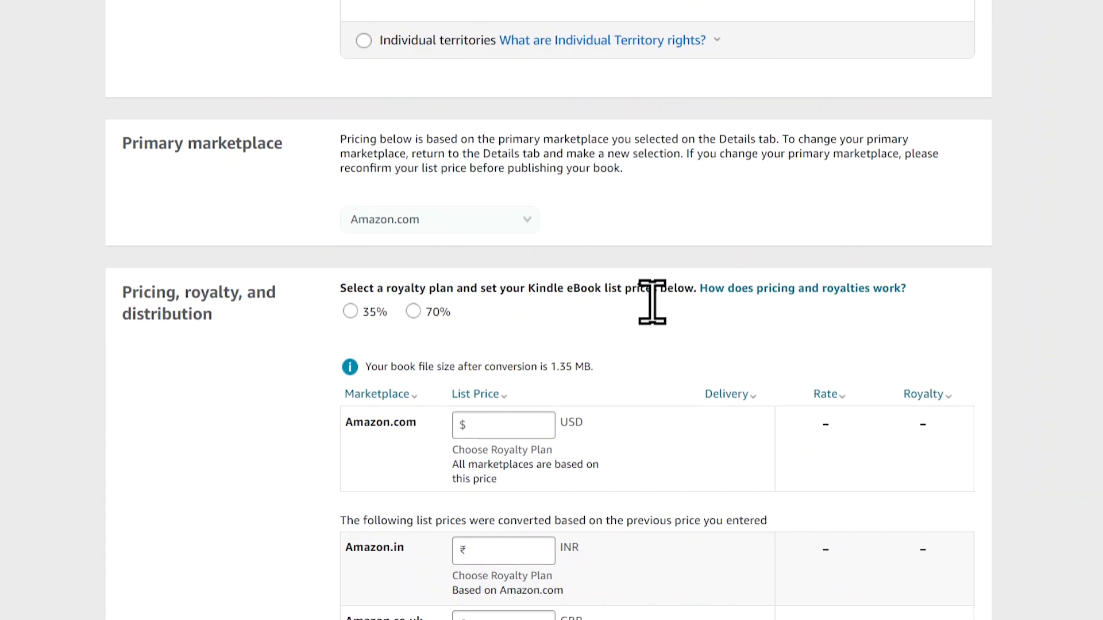
scroll(347, 86, "down", 5)
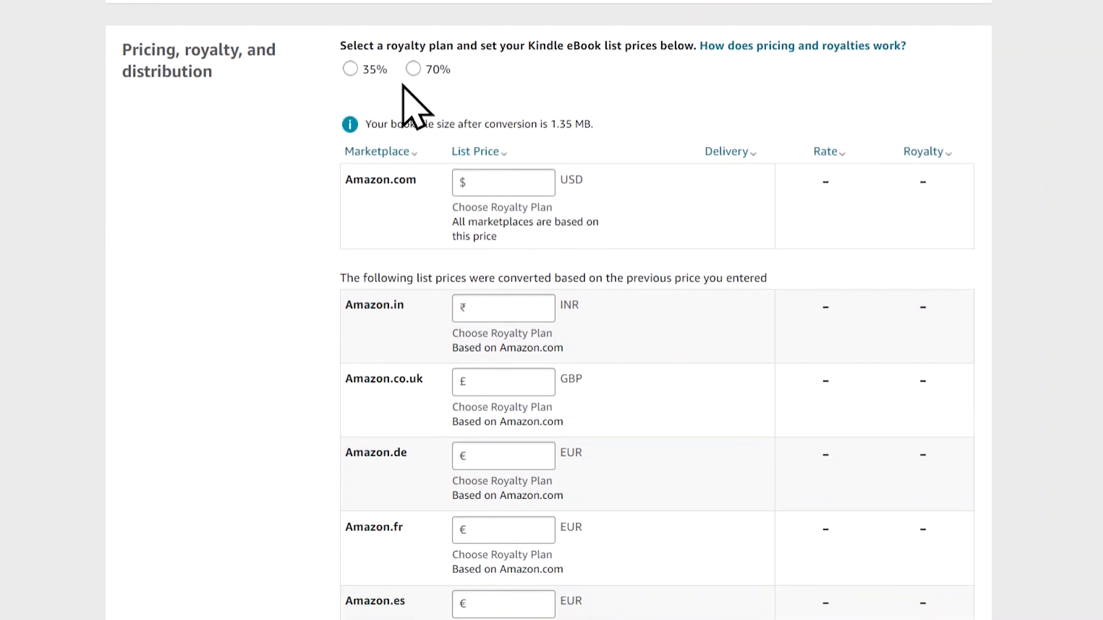
left_click(424, 79)
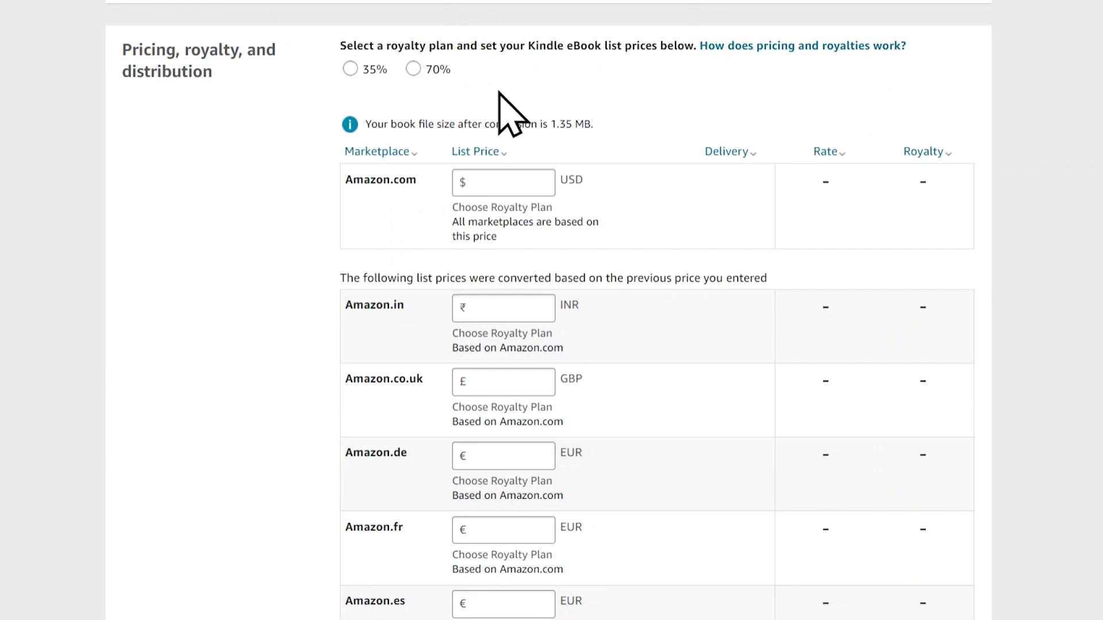
left_click(413, 69)
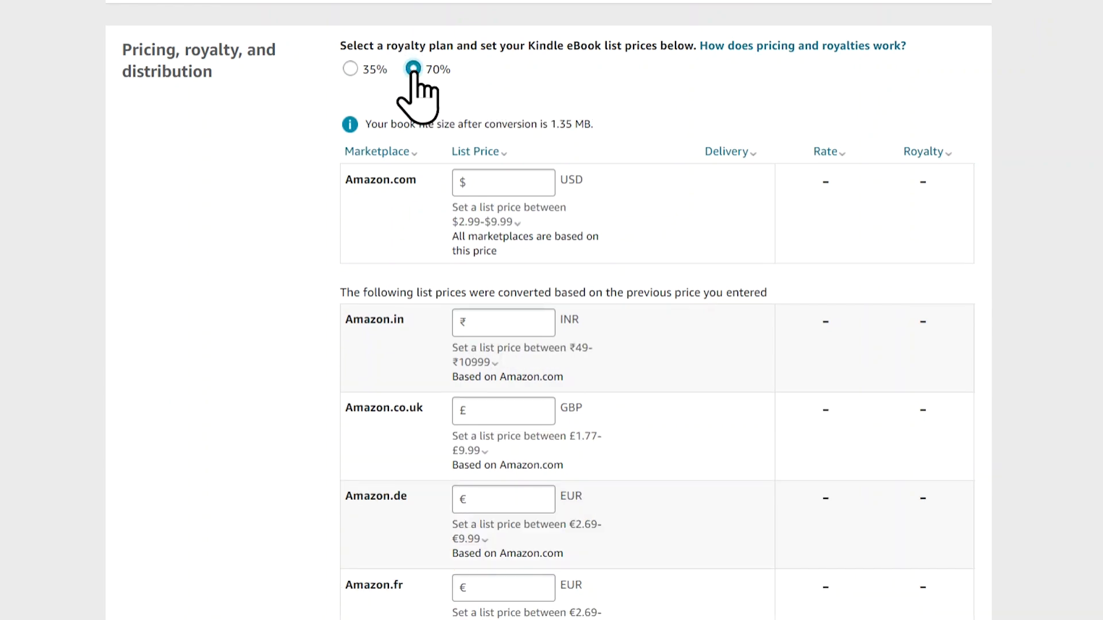
Set the Amazon.com list price to 2.99 USD and apply it to the other marketplaces
left_click(520, 223)
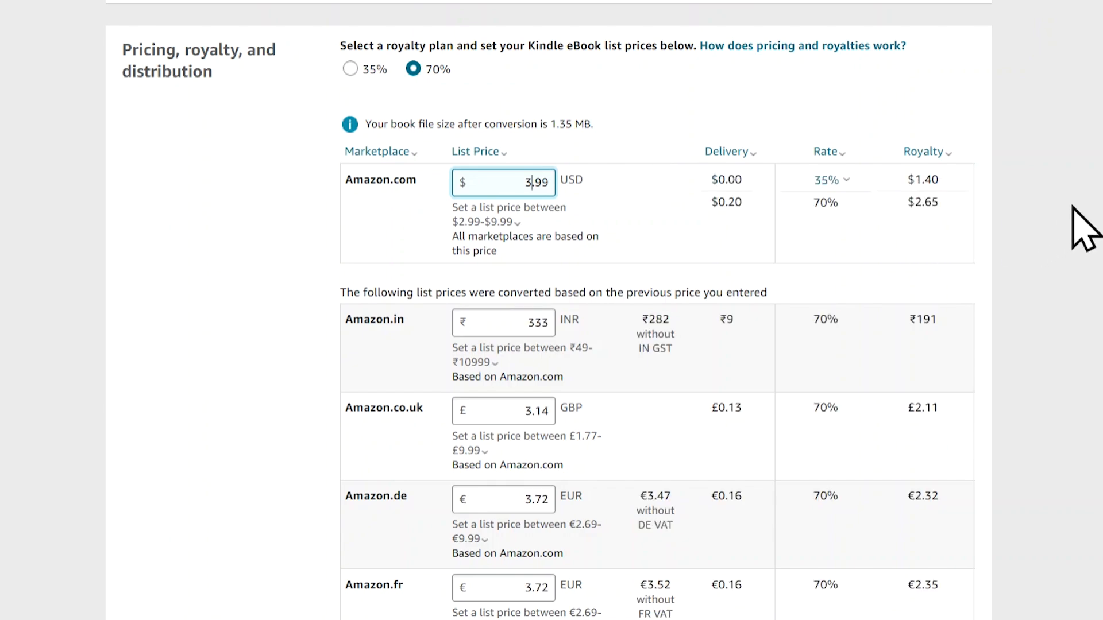
key("BackSpace")
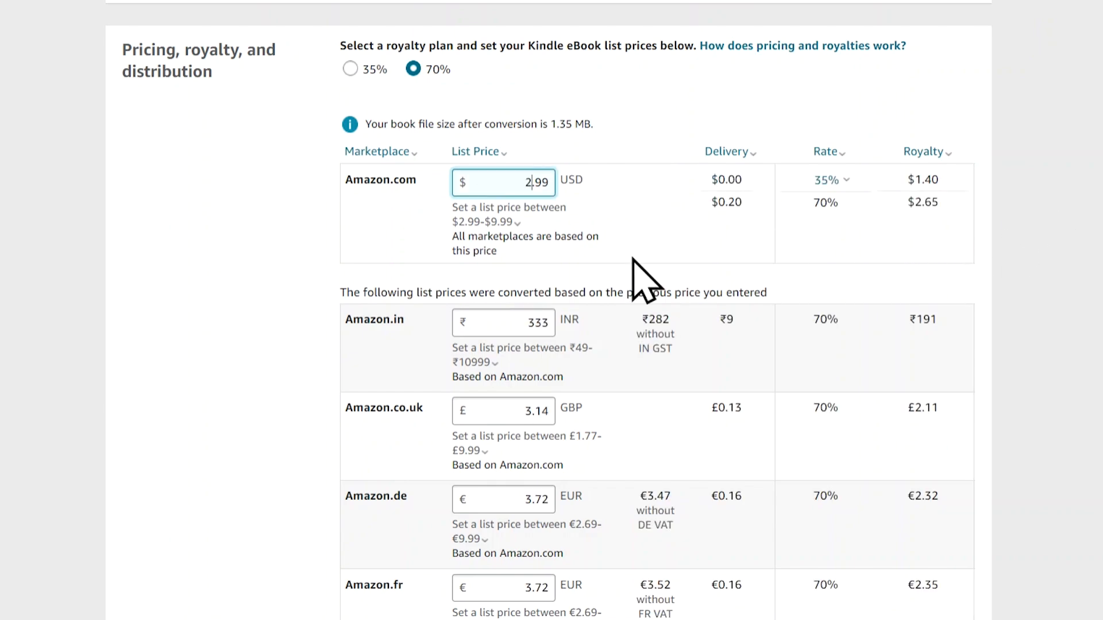
left_click(1076, 265)
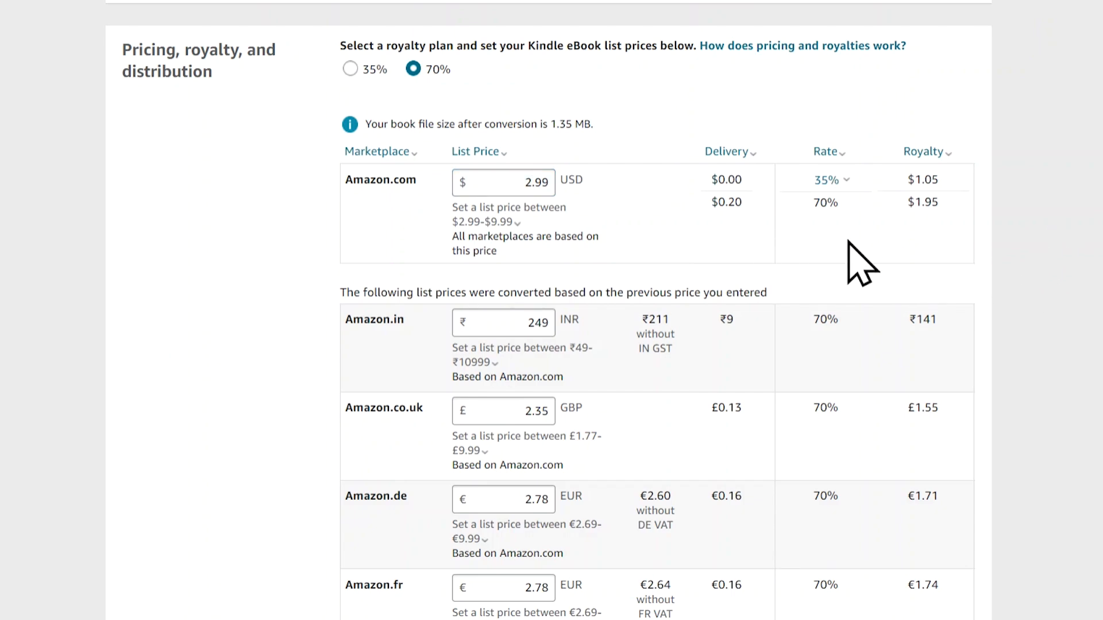
Review the converted marketplace prices and the Terms & Conditions statement, and publish the Kindle eBook
scroll(657, 310, "down", 3)
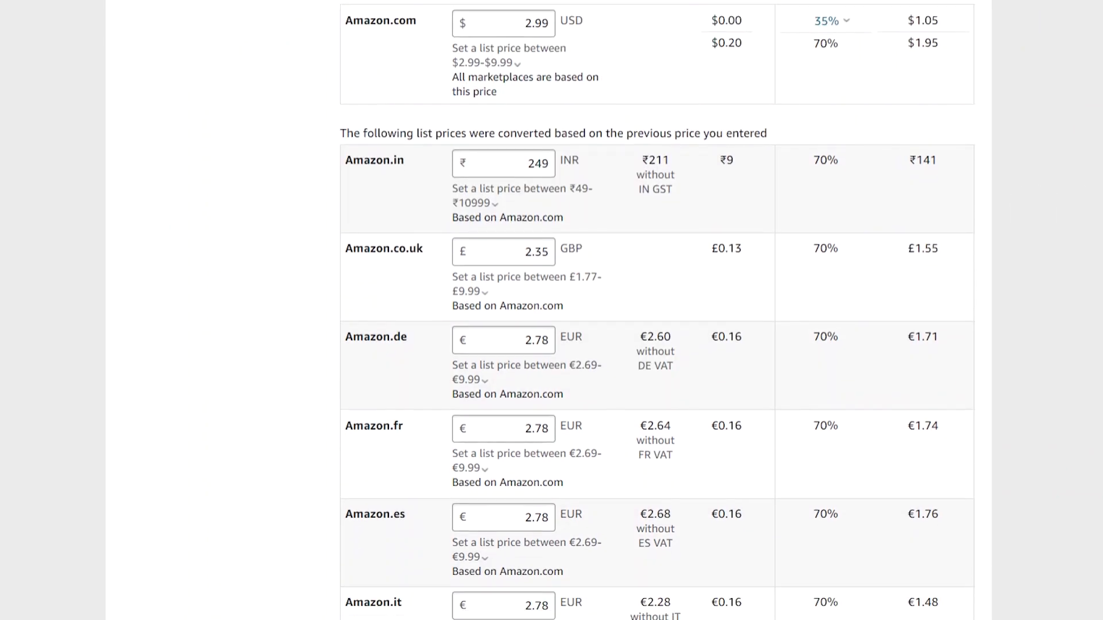
scroll(657, 311, "down", 5)
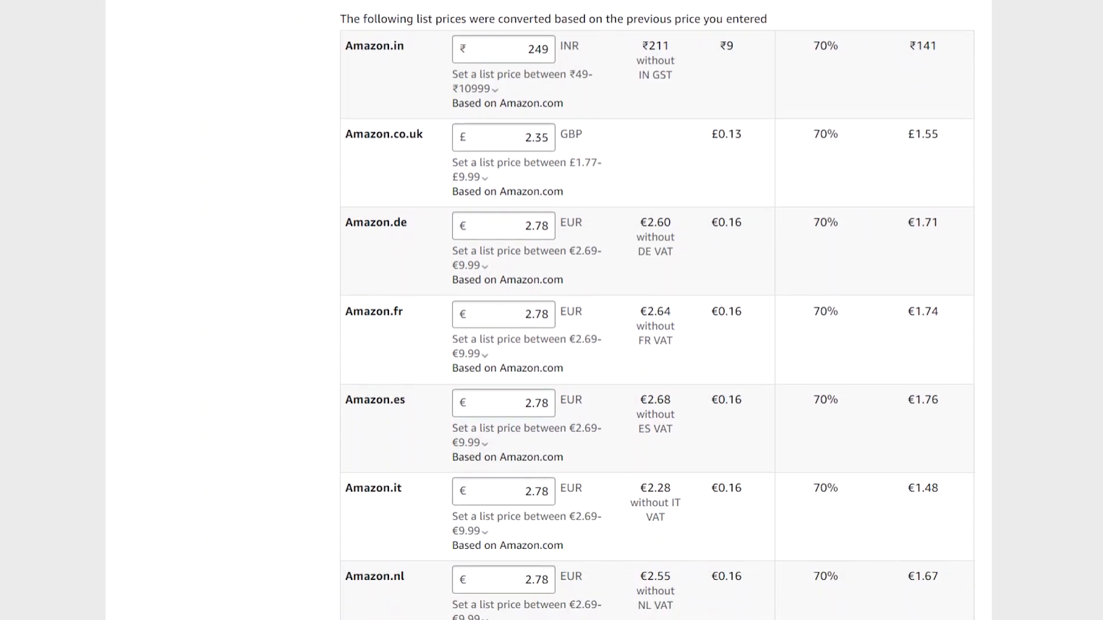
scroll(657, 310, "down", 7)
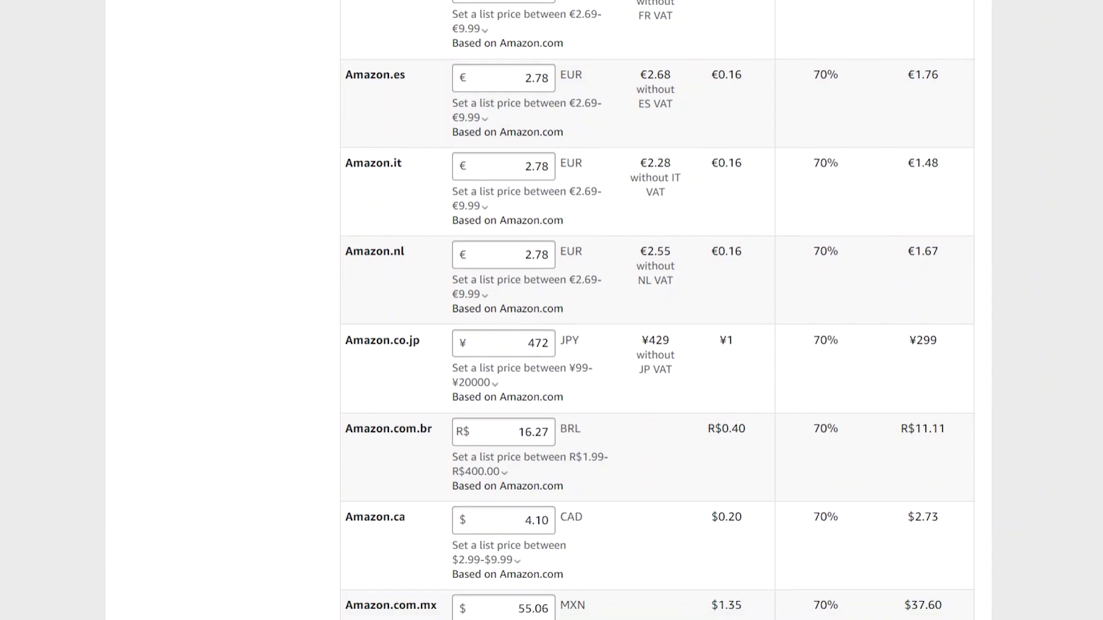
scroll(657, 310, "down", 3)
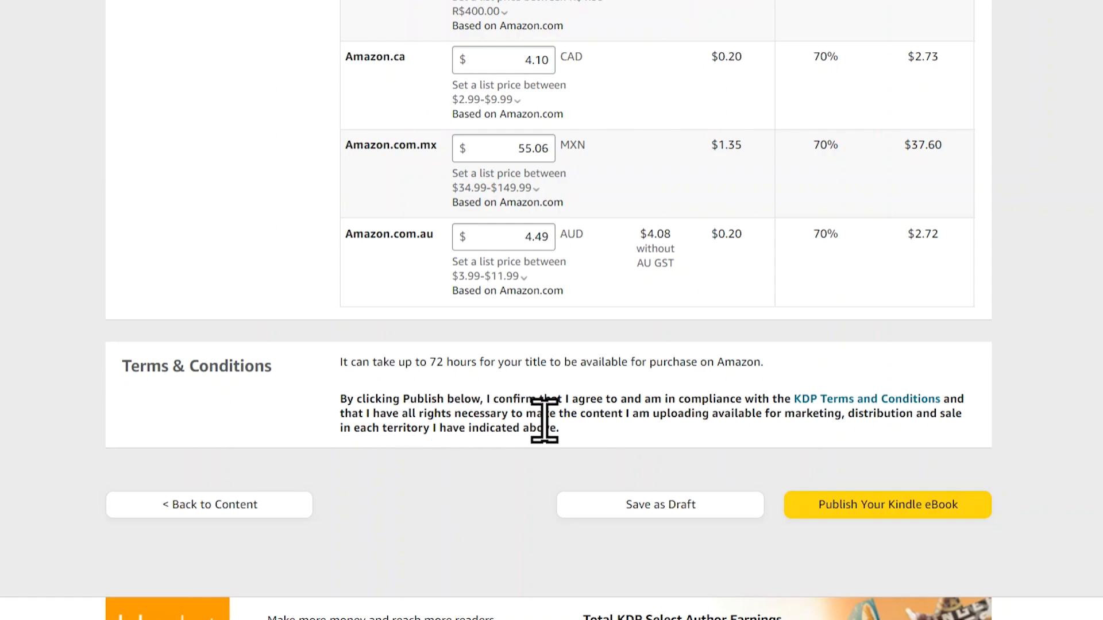
left_click_drag(560, 430, 337, 404)
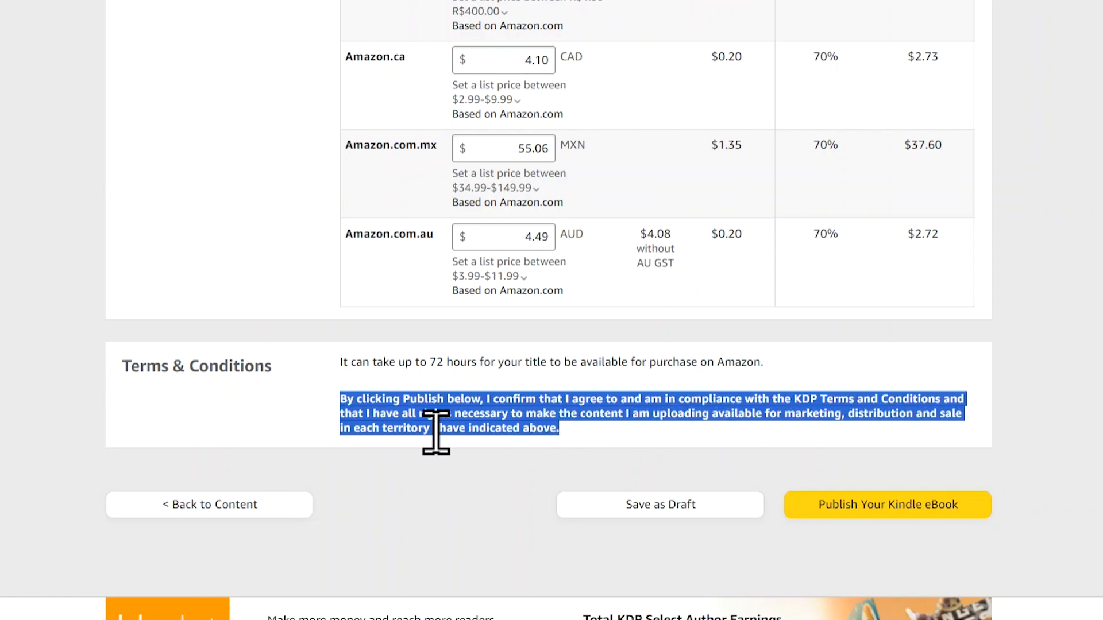
left_click(887, 525)
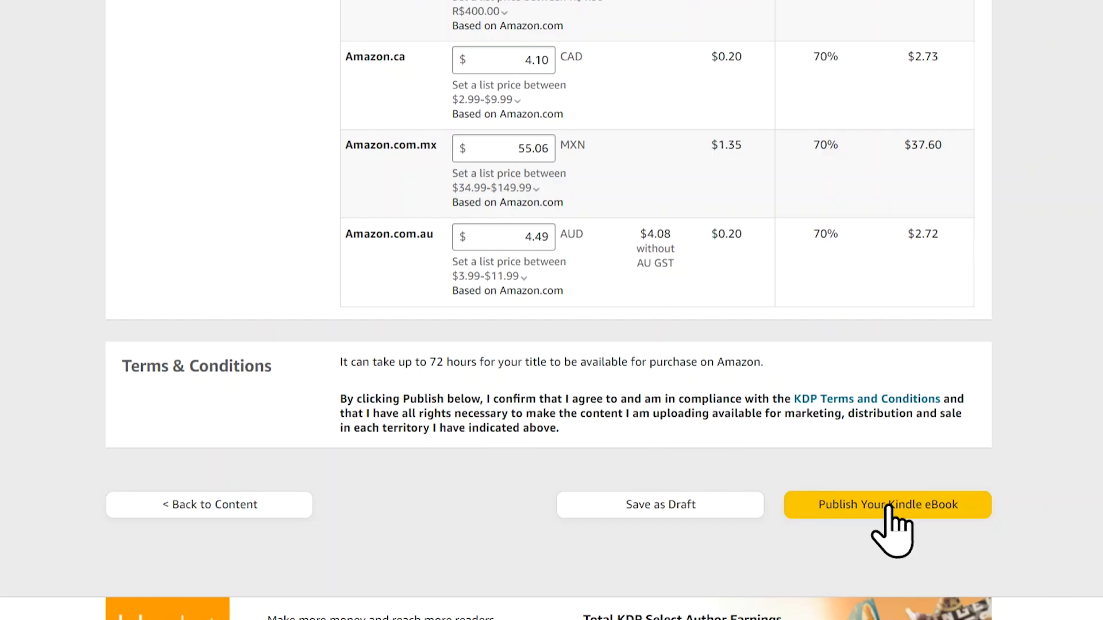
left_click(889, 507)
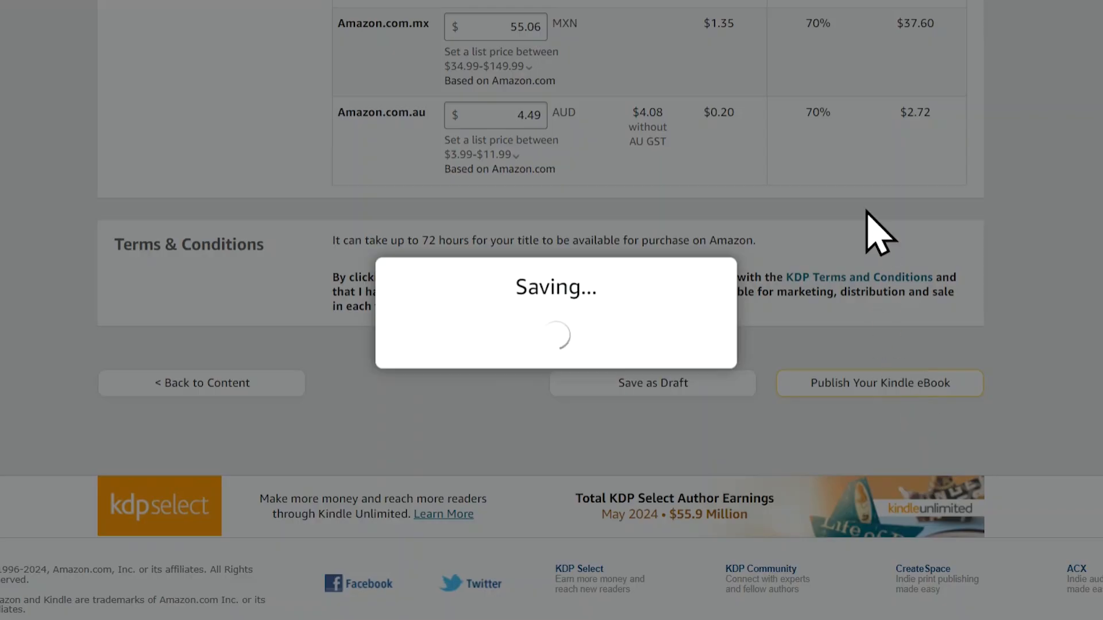